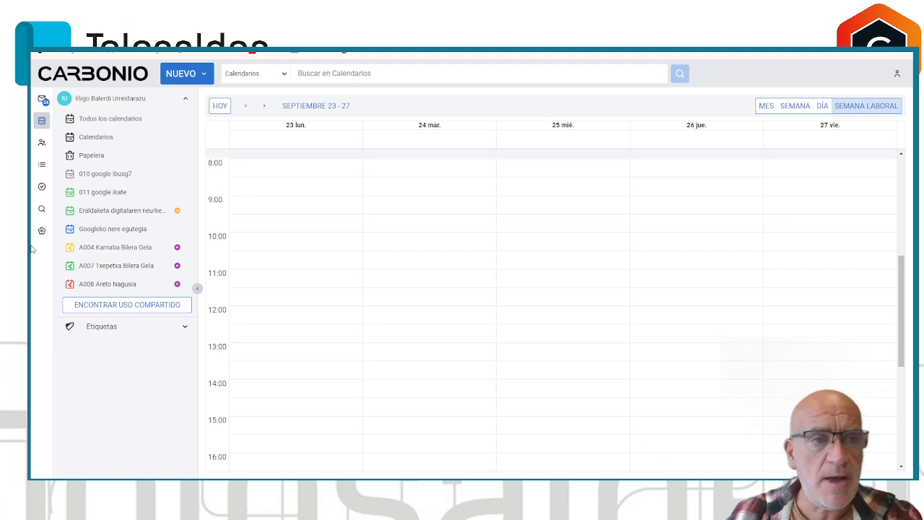
Look at the mail inbox and return to the calendars
{"action": "left_click", "coordinate": [43, 99]}
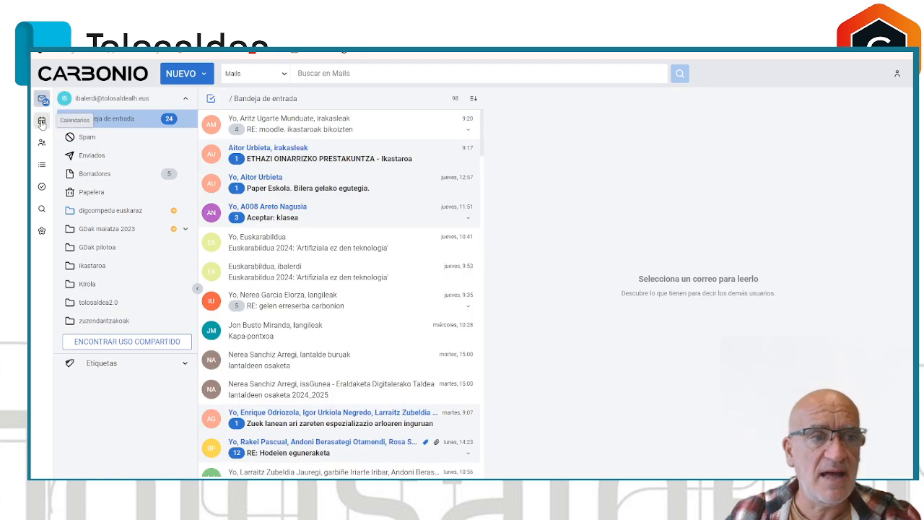
{"action": "left_click", "coordinate": [41, 121]}
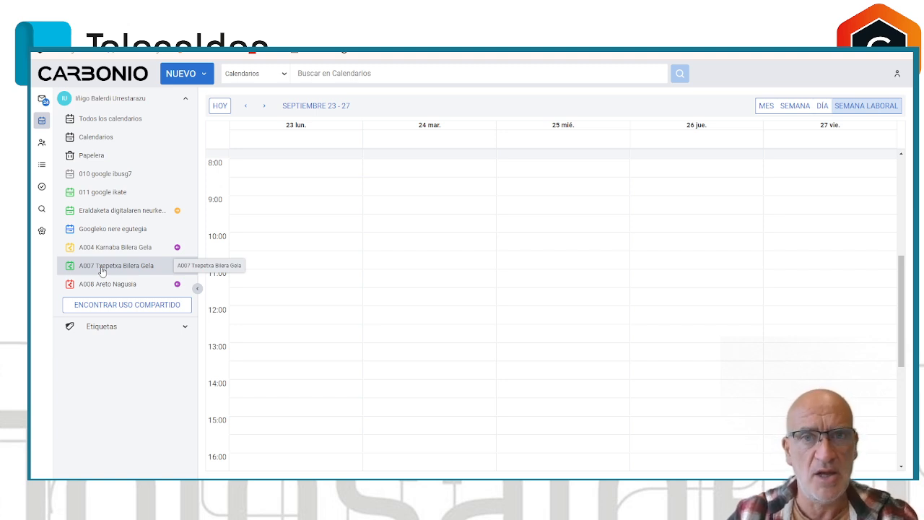
Find the shared calendar "1MS2 Mikroinformatika sistemak -A-" of Egutegi sortzailea and add it to the calendar list
{"action": "left_click", "coordinate": [117, 305]}
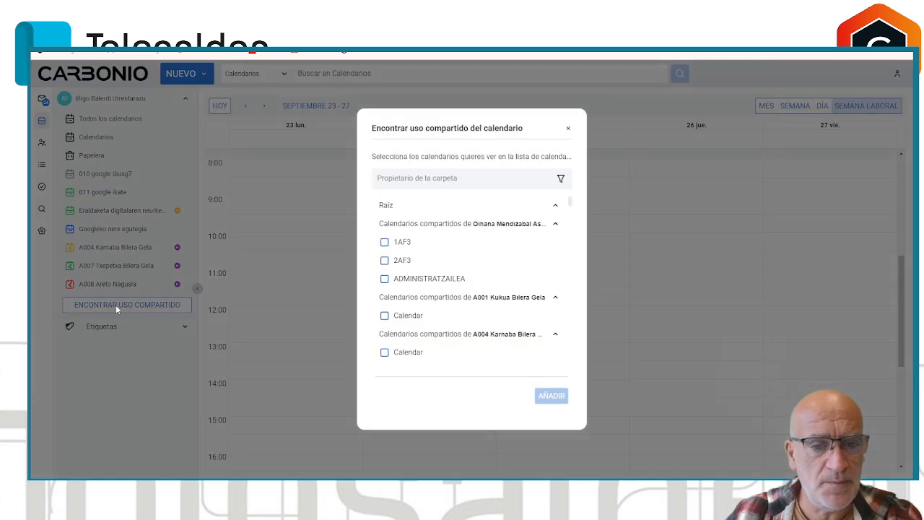
{"action": "scroll", "coordinate": [488, 275], "scroll_direction": "down", "scroll_amount": 2}
{"action": "scroll", "coordinate": [489, 274], "scroll_direction": "down", "scroll_amount": 10}
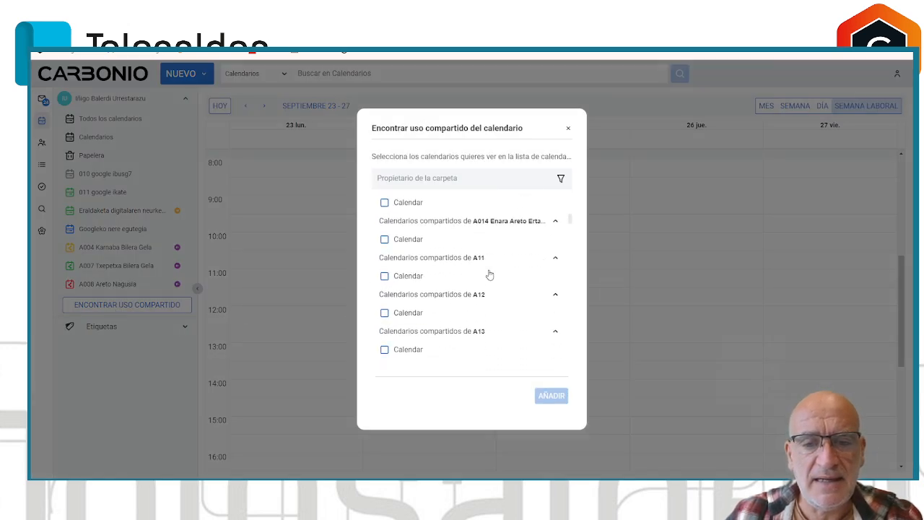
{"action": "scroll", "coordinate": [489, 275], "scroll_direction": "down", "scroll_amount": 1}
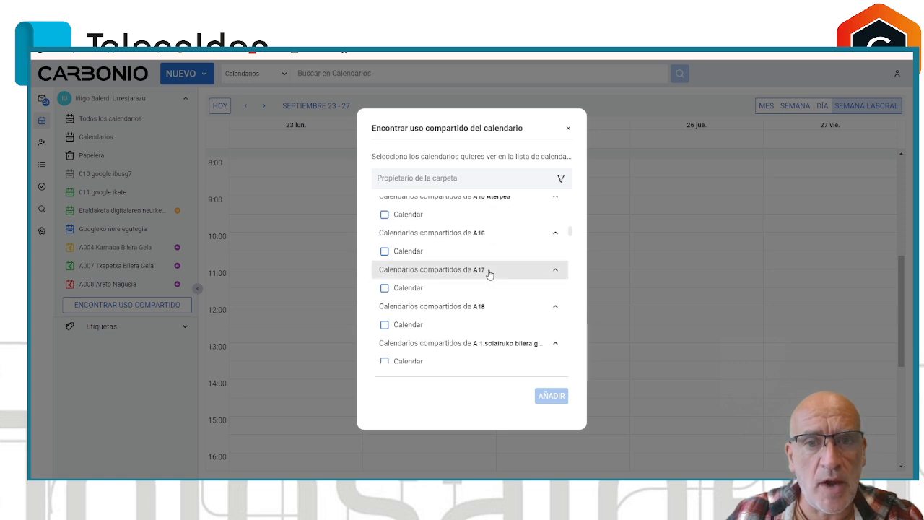
{"action": "scroll", "coordinate": [488, 274], "scroll_direction": "down", "scroll_amount": 10}
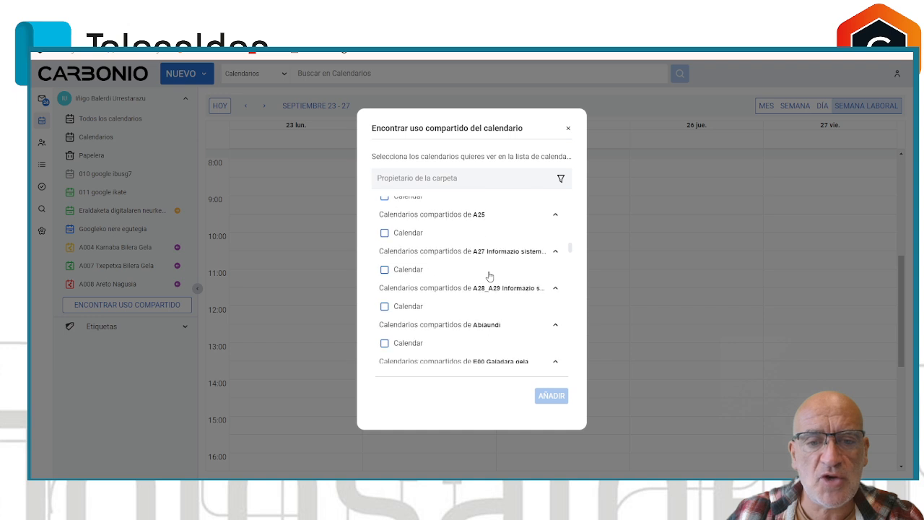
{"action": "scroll", "coordinate": [489, 276], "scroll_direction": "down", "scroll_amount": 10}
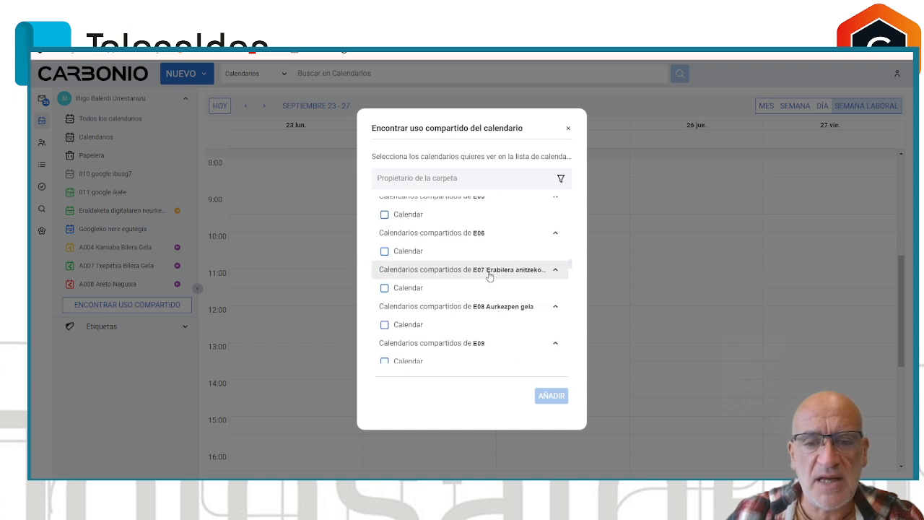
{"action": "scroll", "coordinate": [488, 275], "scroll_direction": "down", "scroll_amount": 10}
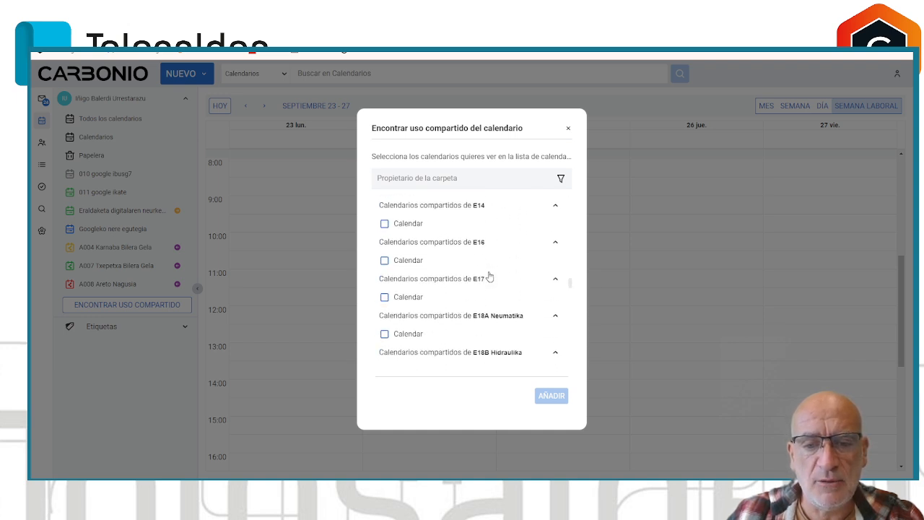
{"action": "scroll", "coordinate": [488, 276], "scroll_direction": "down", "scroll_amount": 10}
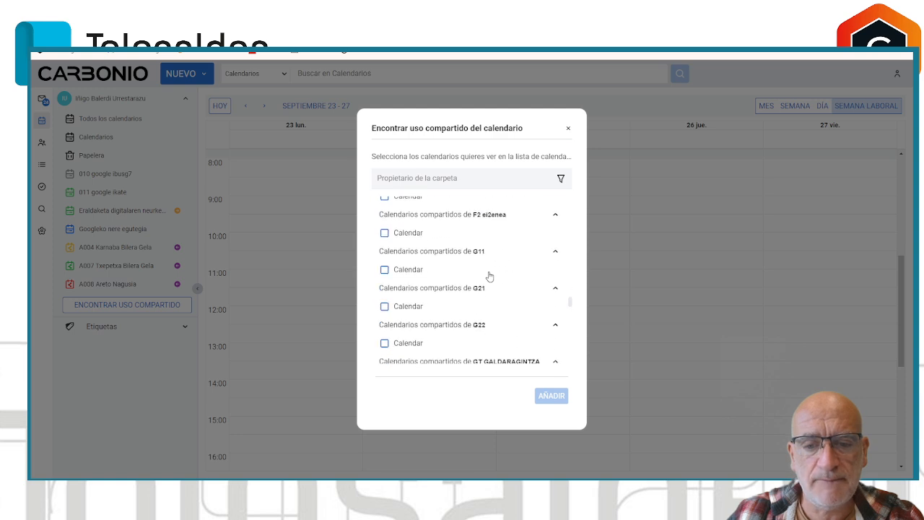
{"action": "scroll", "coordinate": [489, 276], "scroll_direction": "up", "scroll_amount": 10}
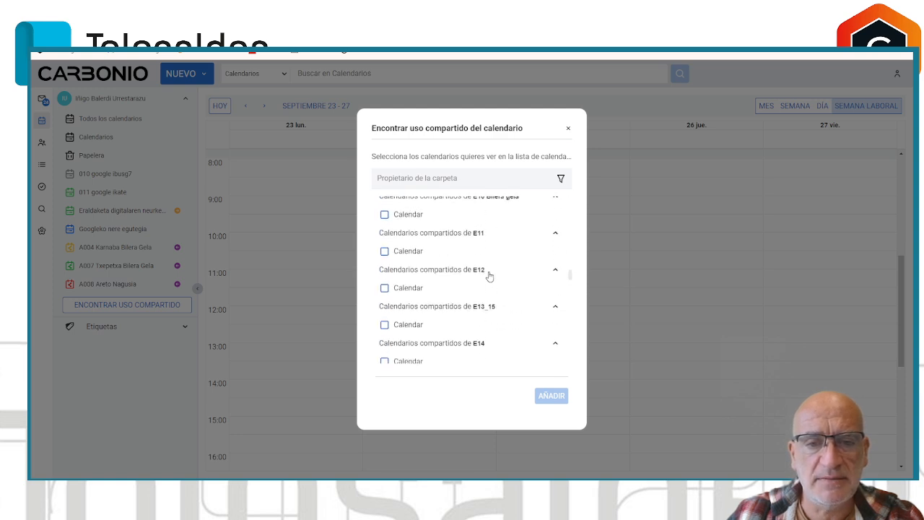
{"action": "scroll", "coordinate": [488, 275], "scroll_direction": "up", "scroll_amount": 10}
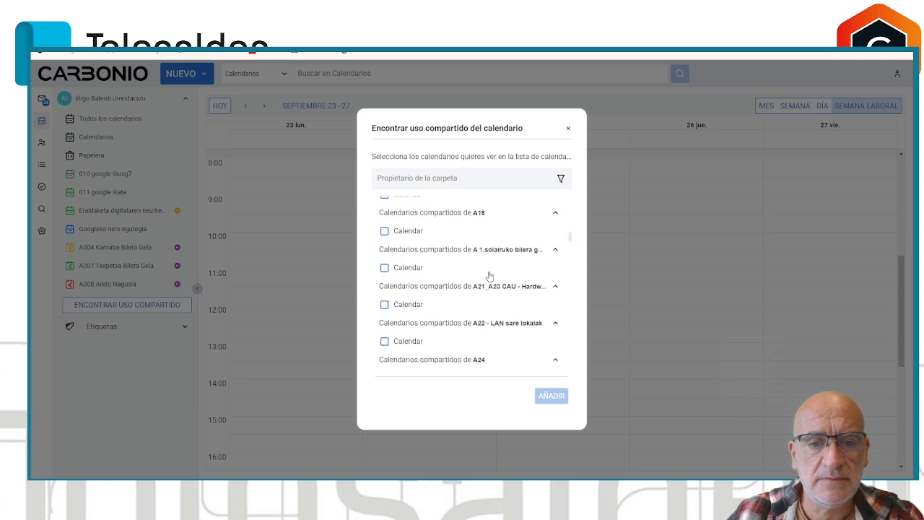
{"action": "scroll", "coordinate": [489, 275], "scroll_direction": "down", "scroll_amount": 10}
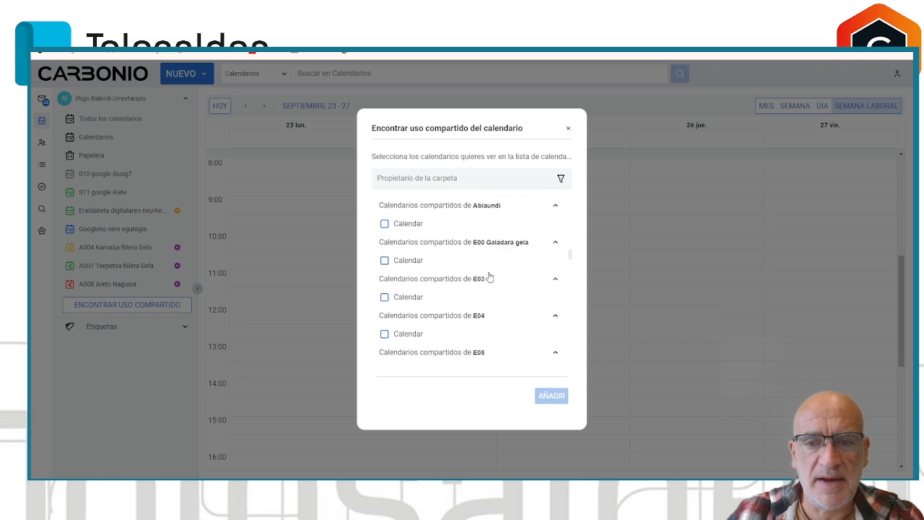
{"action": "scroll", "coordinate": [489, 275], "scroll_direction": "down", "scroll_amount": 8}
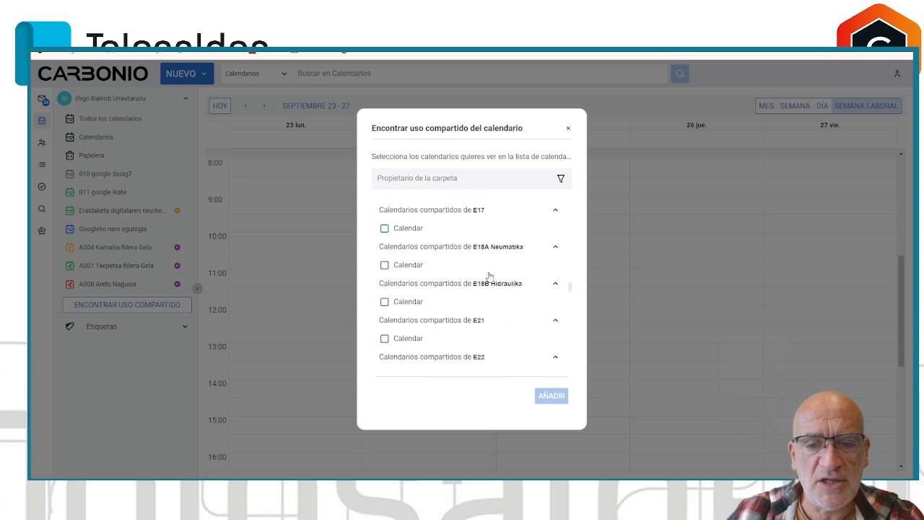
{"action": "scroll", "coordinate": [488, 278], "scroll_direction": "down", "scroll_amount": 10}
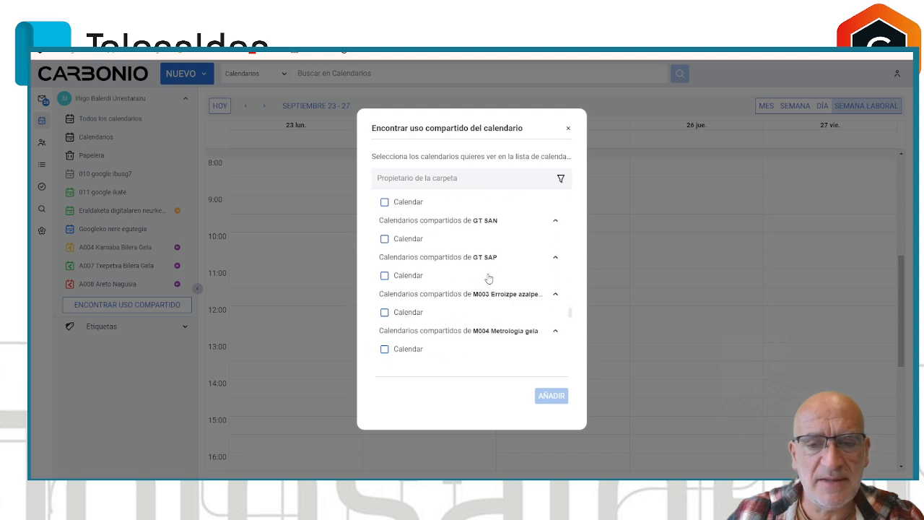
{"action": "scroll", "coordinate": [488, 277], "scroll_direction": "down", "scroll_amount": 10}
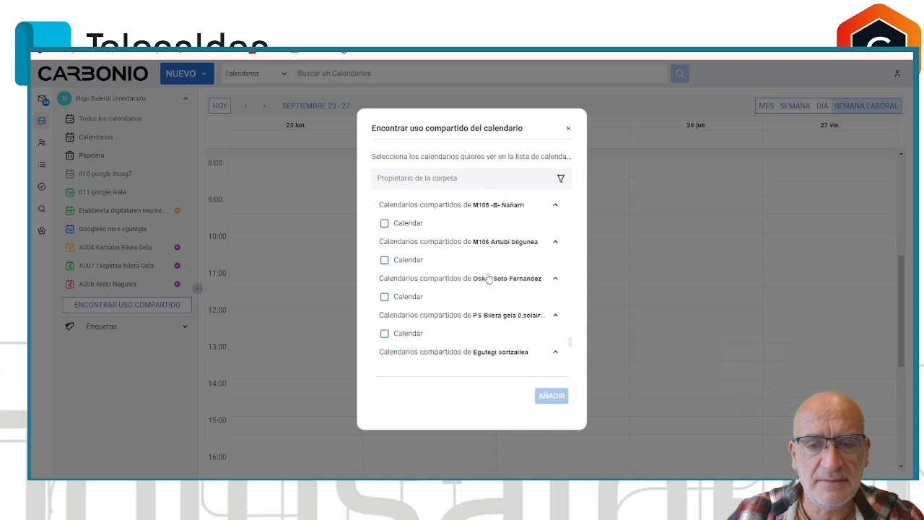
{"action": "scroll", "coordinate": [489, 277], "scroll_direction": "up", "scroll_amount": 1}
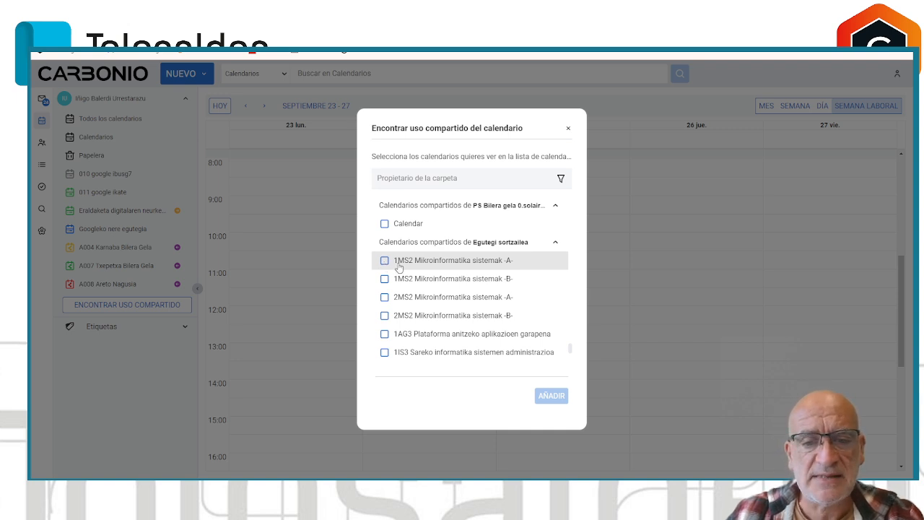
{"action": "scroll", "coordinate": [398, 267], "scroll_direction": "down", "scroll_amount": 1}
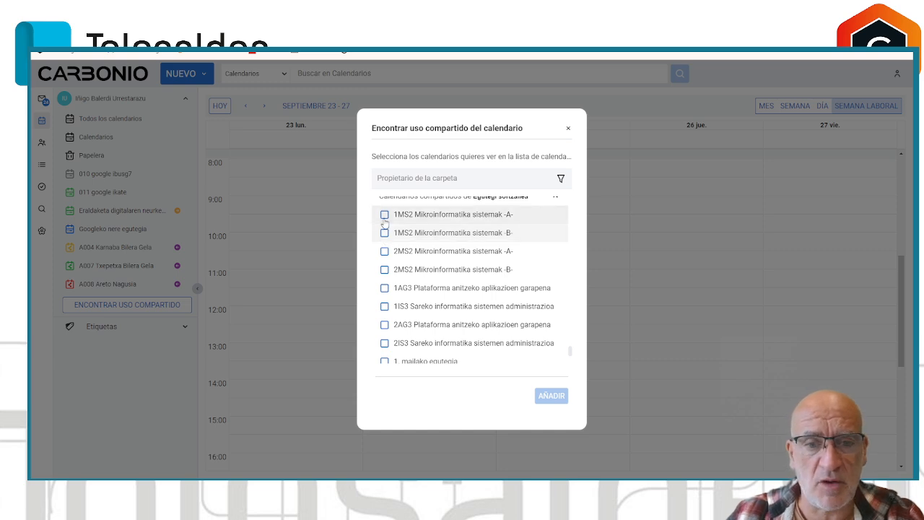
{"action": "left_click", "coordinate": [384, 215]}
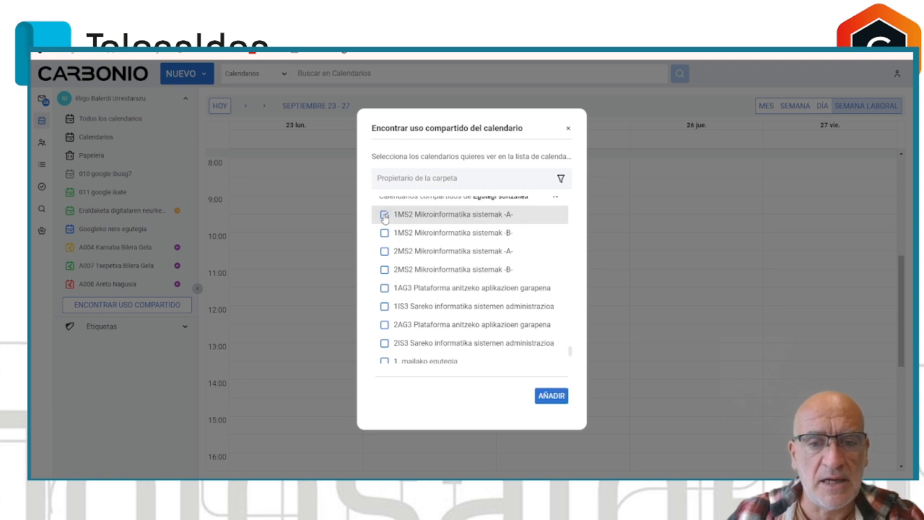
{"action": "left_click", "coordinate": [549, 397]}
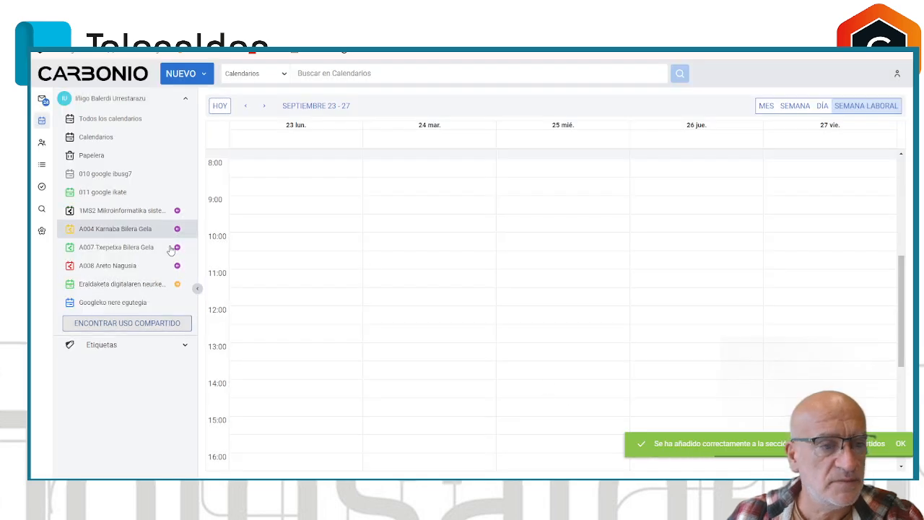
Show the events of all calendars, hide them all again, and display only the 1MS2 Mikroinformatika sistemak -A- calendar
{"action": "left_click", "coordinate": [72, 214]}
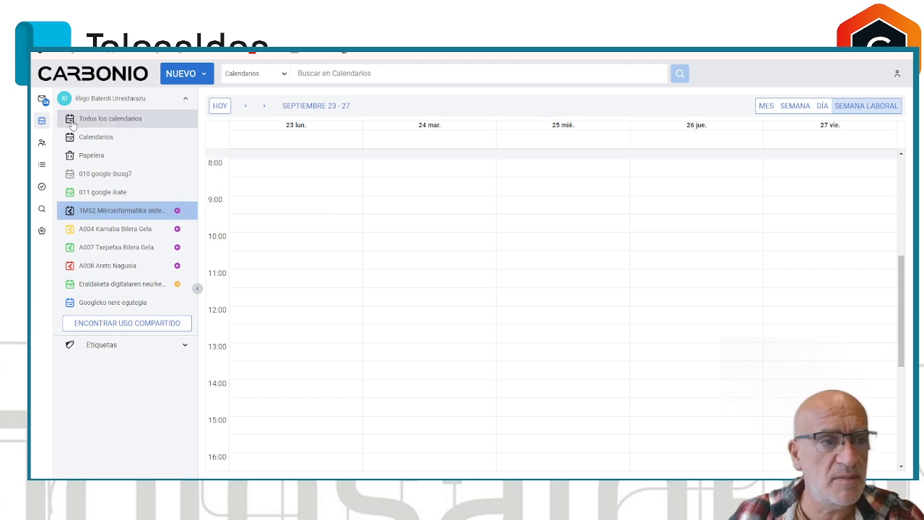
{"action": "left_click", "coordinate": [71, 121]}
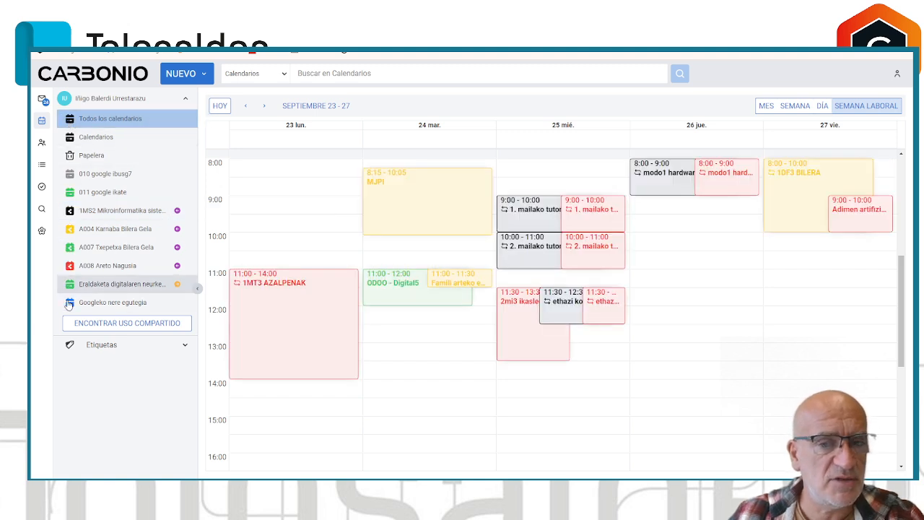
{"action": "left_click", "coordinate": [70, 119]}
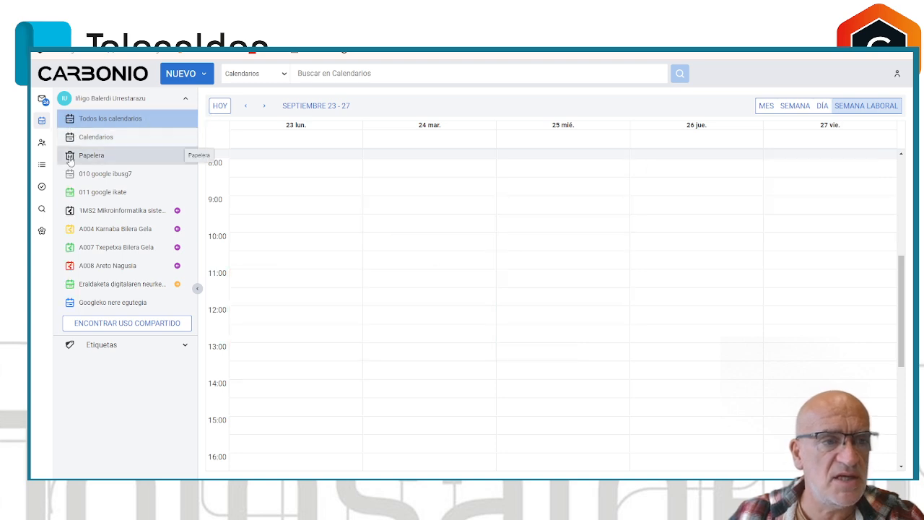
{"action": "left_click", "coordinate": [70, 215]}
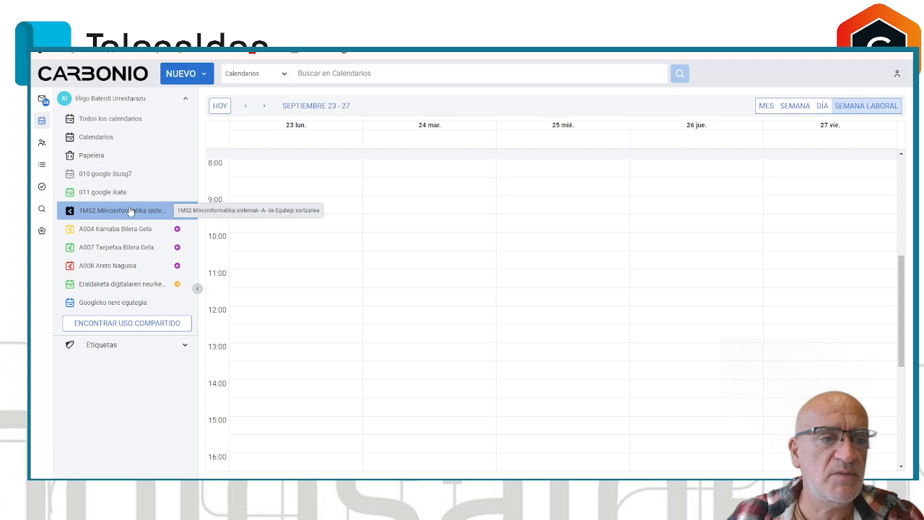
Create an appointment on Monday 23 September at 8:00 in an enlarged editor and title it "mod01 hardwarea"
{"action": "left_click", "coordinate": [268, 173]}
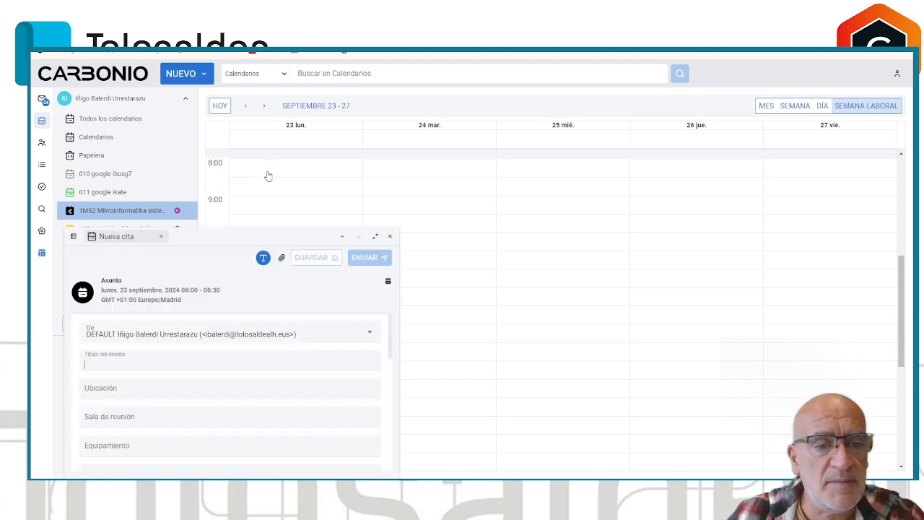
{"action": "left_click", "coordinate": [375, 238]}
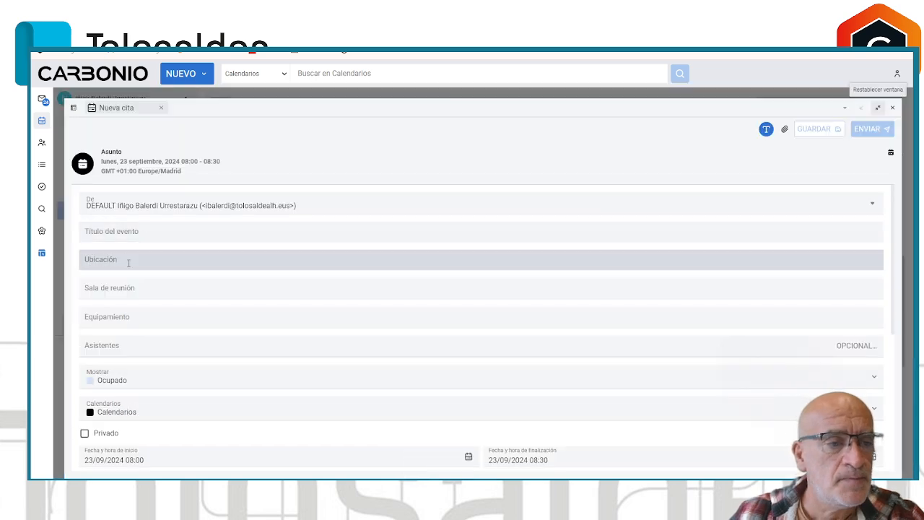
{"action": "left_click", "coordinate": [128, 233]}
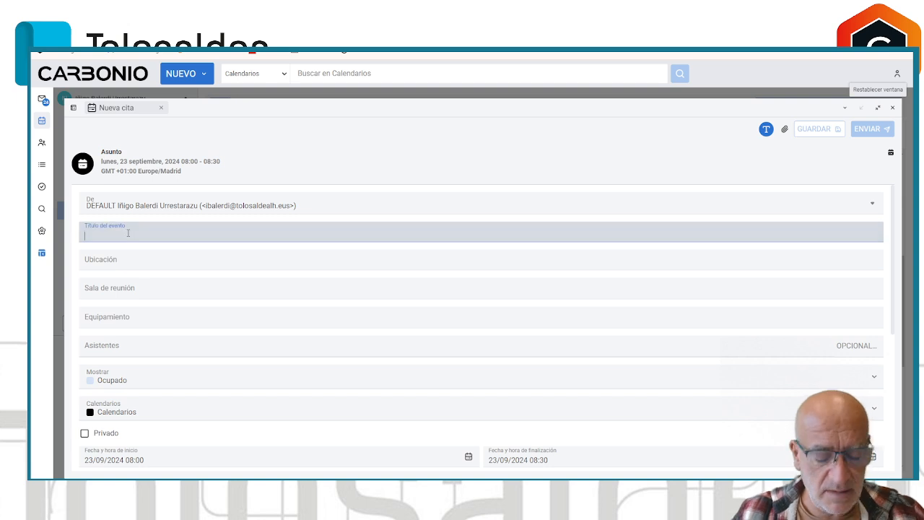
{"action": "type", "text": "mod"}
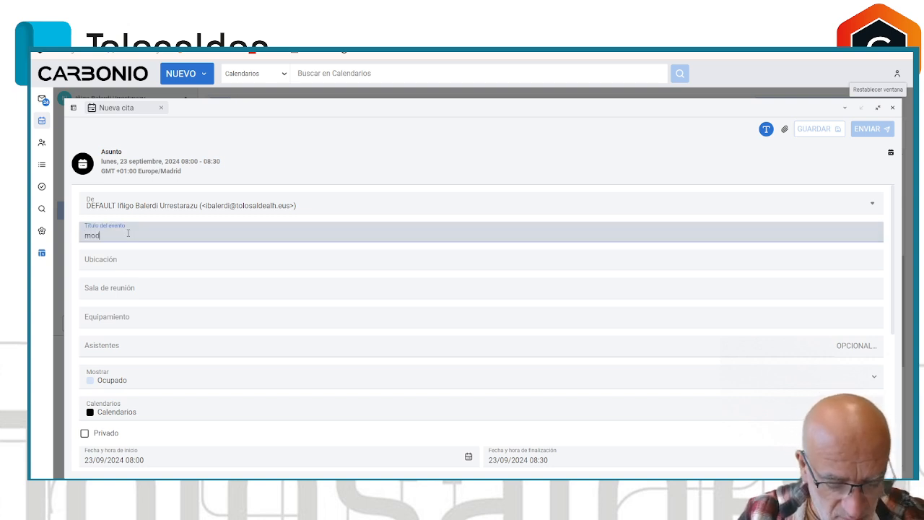
{"action": "type", "text": "01 hardwarea"}
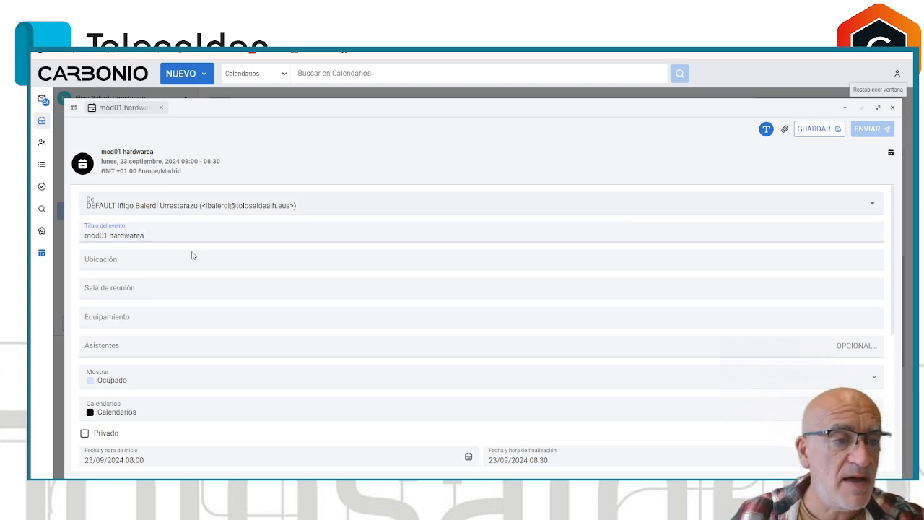
Assign the meeting room "A21_A23 CAU - Hardware - Denda" to the appointment
{"action": "left_click", "coordinate": [137, 290]}
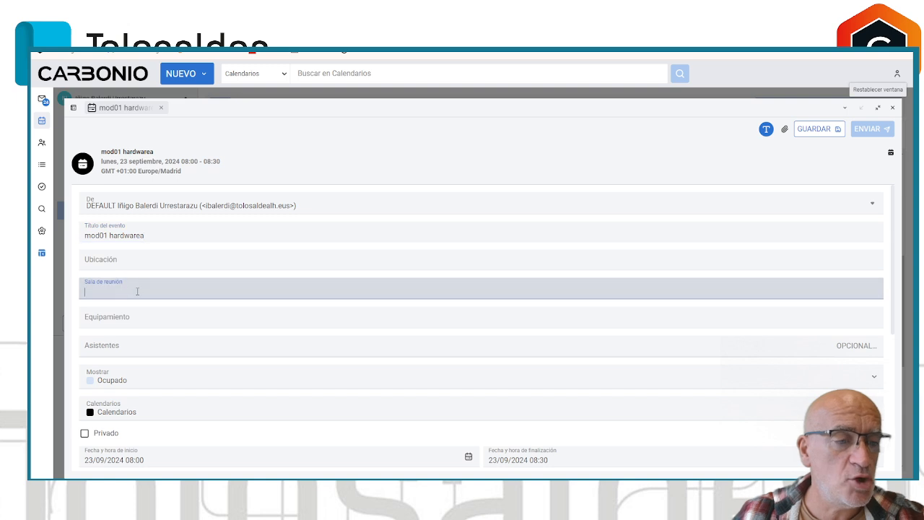
{"action": "type", "text": "a2"}
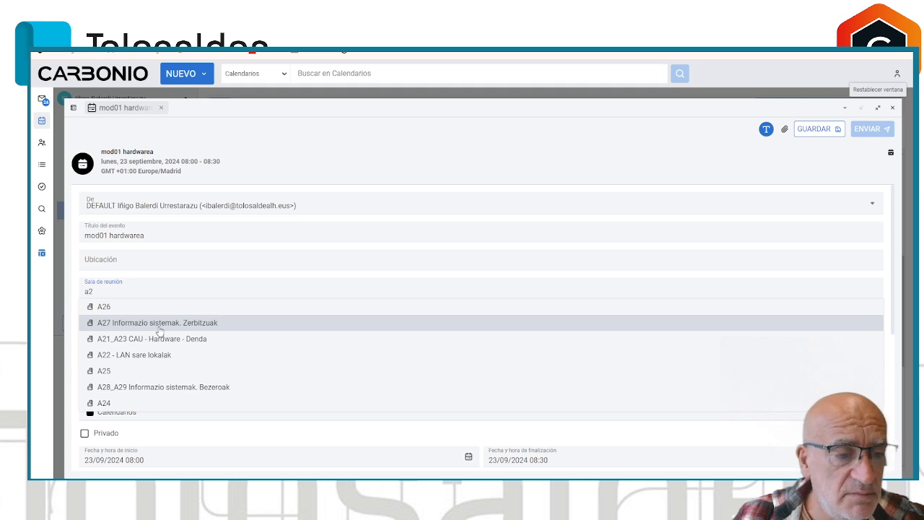
{"action": "left_click", "coordinate": [160, 339]}
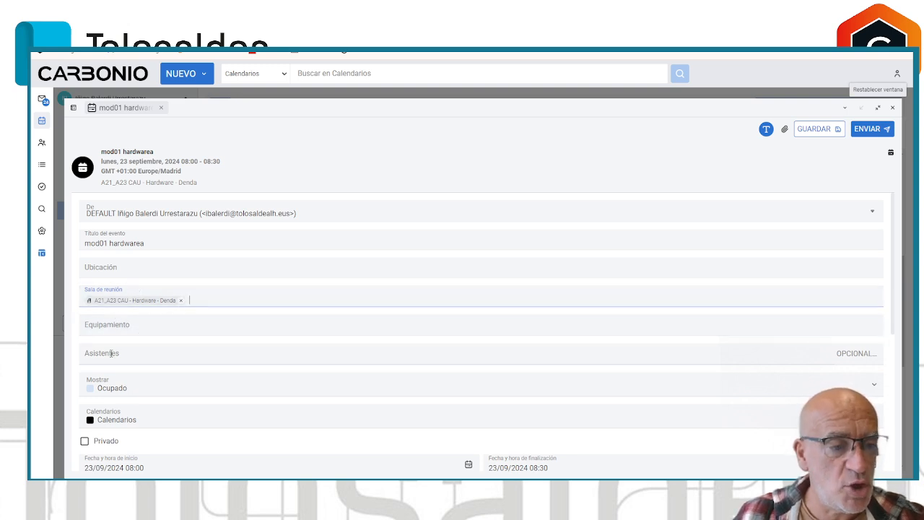
Look up the teacher with "jeze" and add the matching tolosaldea.com contact as an attendee of the appointment
{"action": "left_click", "coordinate": [107, 353]}
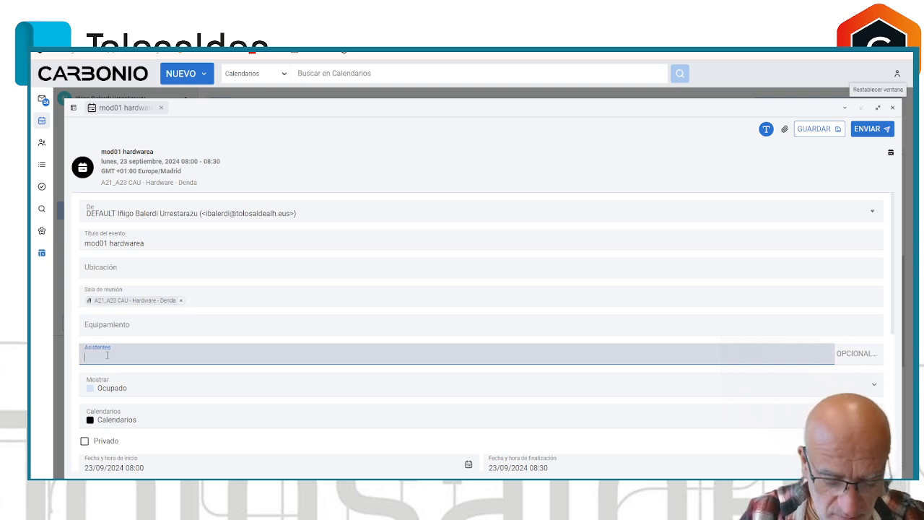
{"action": "type", "text": "jeze"}
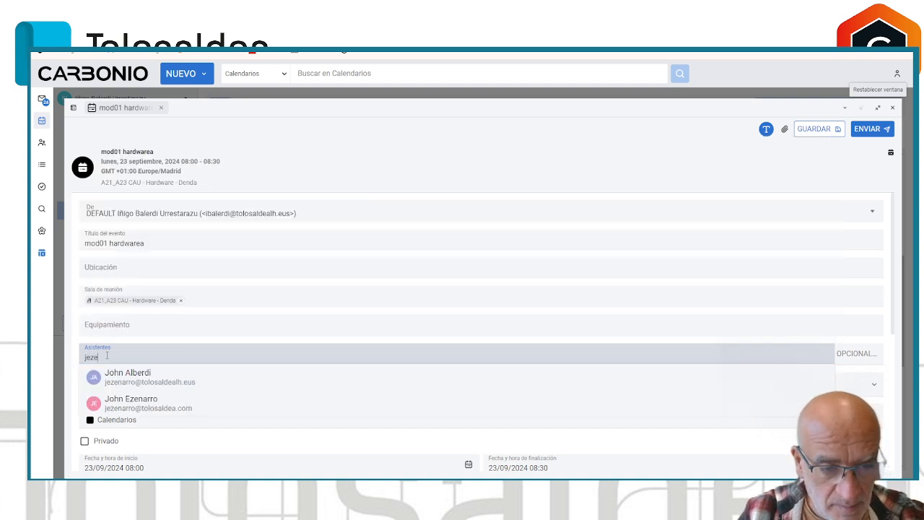
{"action": "left_click", "coordinate": [134, 402]}
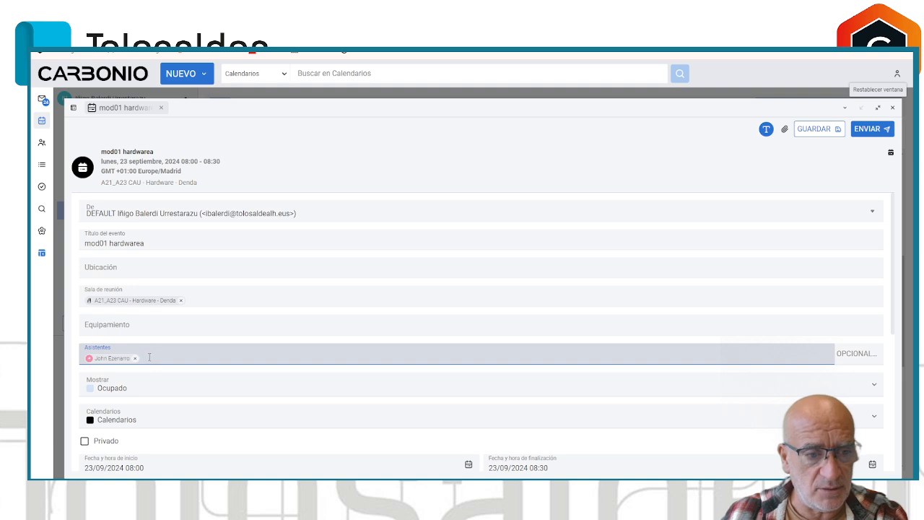
{"action": "scroll", "coordinate": [155, 355], "scroll_direction": "down", "scroll_amount": 2}
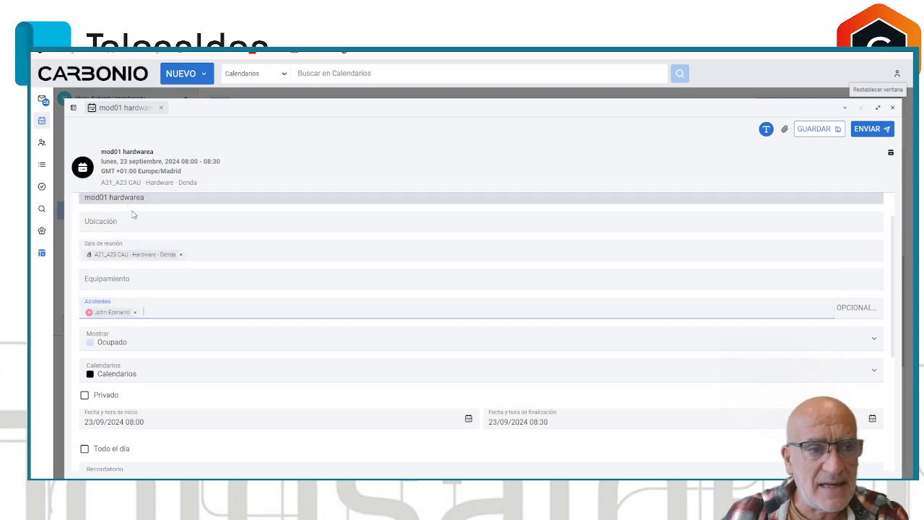
Assign the appointment to the 1MS2 Mikroinformatika Sistemak -A- De Egutegi Sortzailea calendar
{"action": "scroll", "coordinate": [133, 214], "scroll_direction": "up", "scroll_amount": 2}
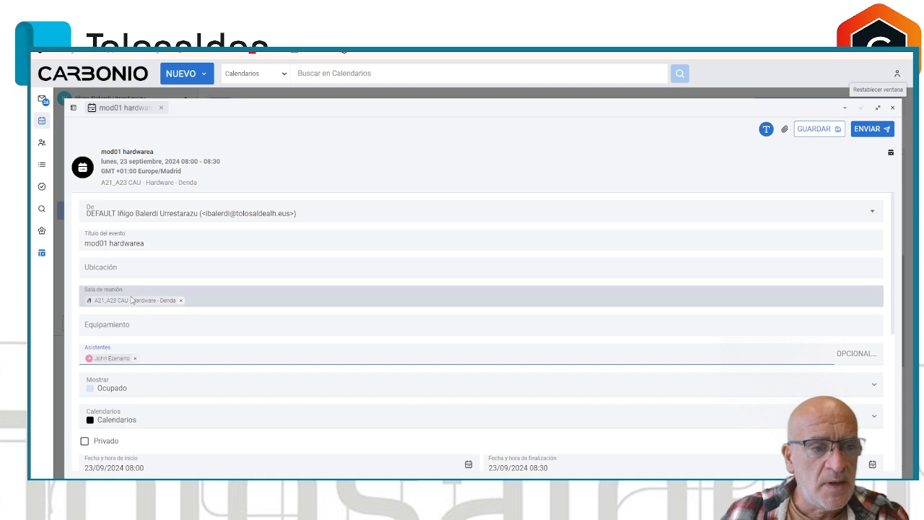
{"action": "scroll", "coordinate": [124, 321], "scroll_direction": "down", "scroll_amount": 4}
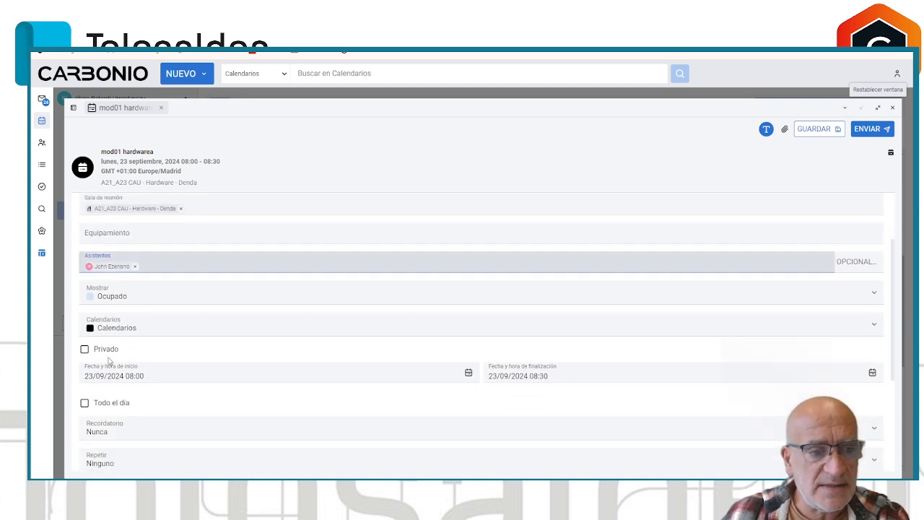
{"action": "scroll", "coordinate": [134, 329], "scroll_direction": "down", "scroll_amount": 4}
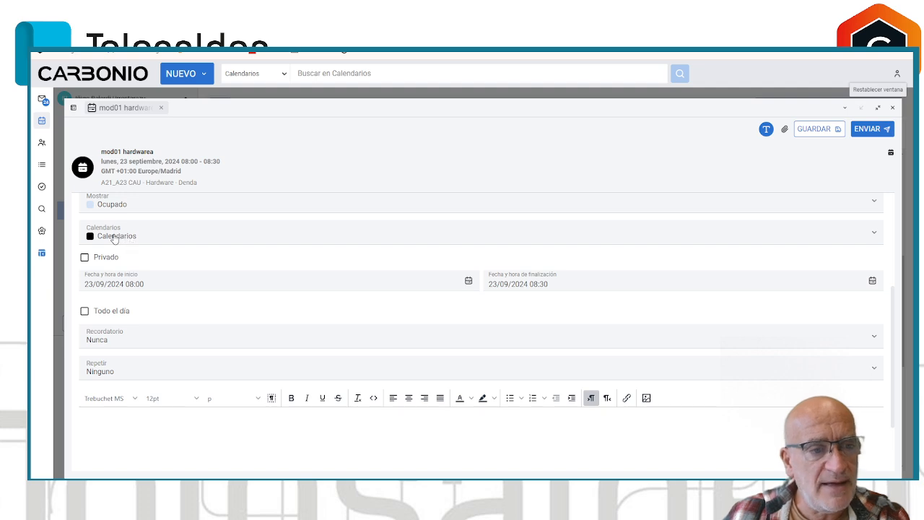
{"action": "left_click", "coordinate": [114, 239]}
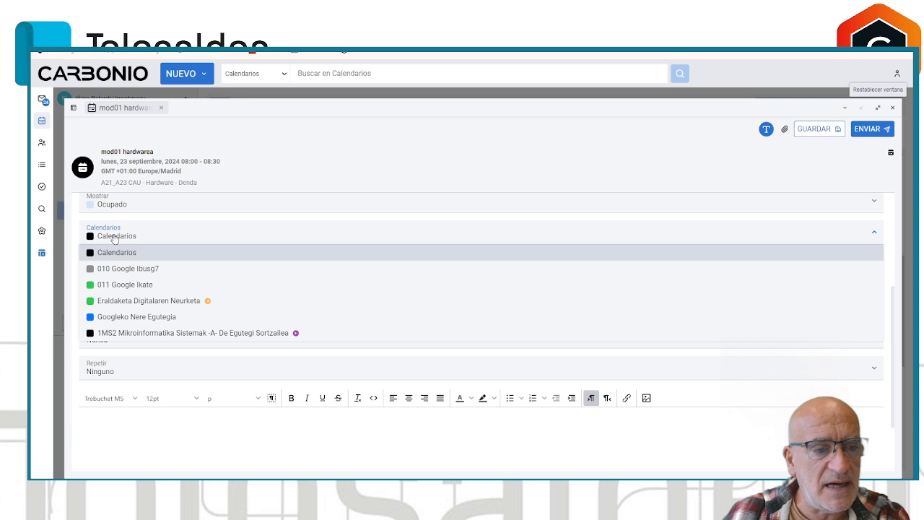
{"action": "left_click", "coordinate": [144, 334]}
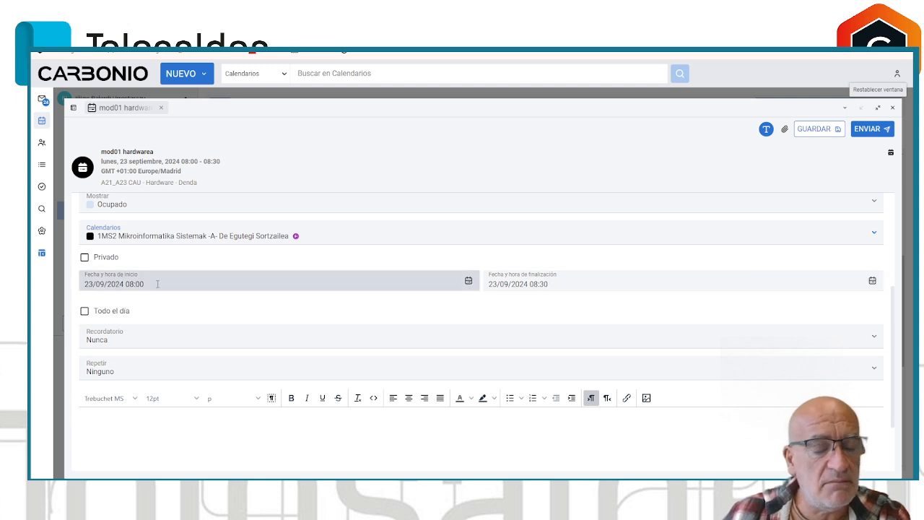
Set the appointment's end time to 11:00 on 23/09/2024
{"action": "left_click", "coordinate": [551, 283]}
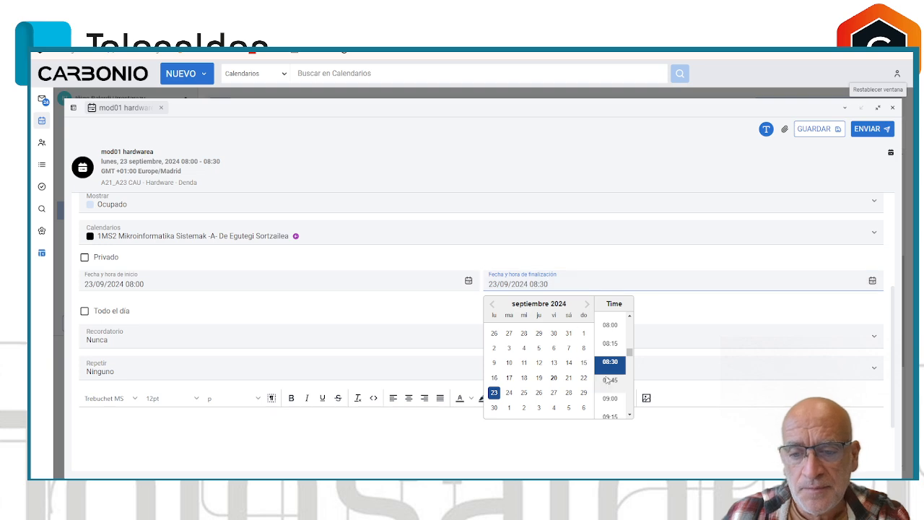
{"action": "scroll", "coordinate": [607, 380], "scroll_direction": "down", "scroll_amount": 3}
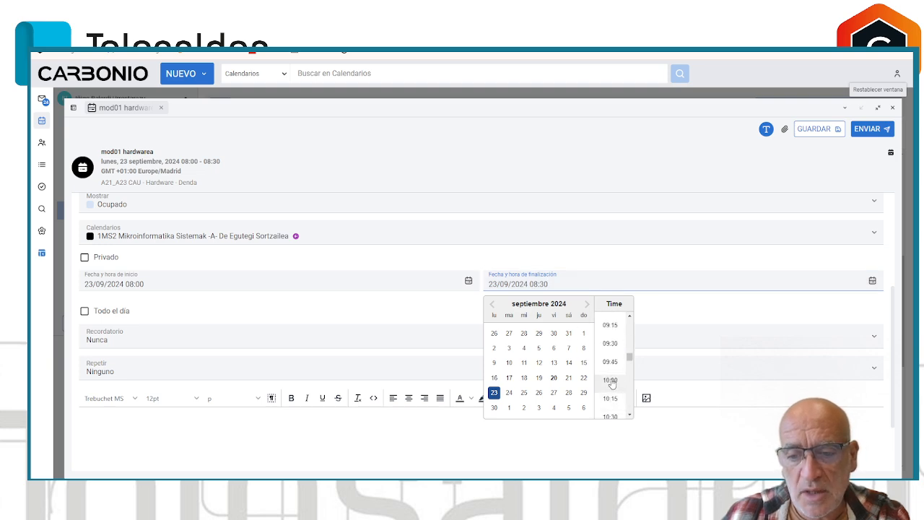
{"action": "left_click", "coordinate": [611, 383]}
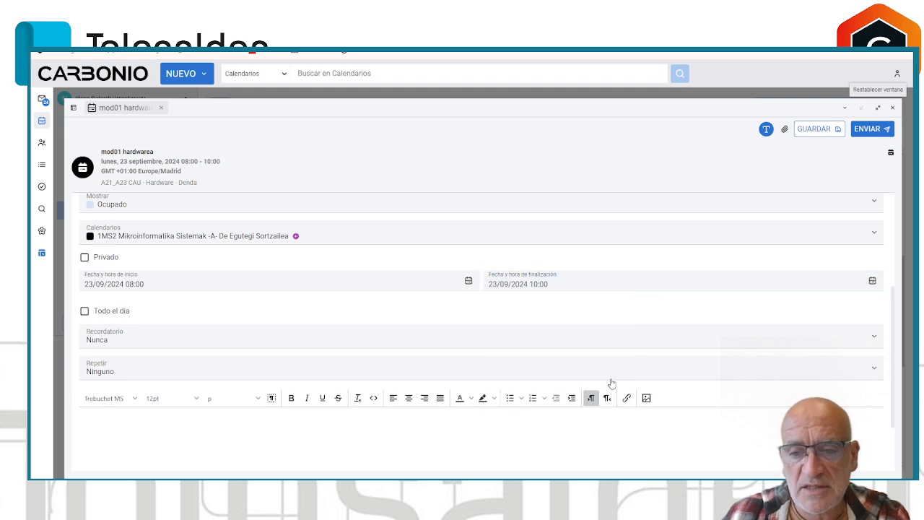
{"action": "left_click", "coordinate": [515, 277]}
{"action": "scroll", "coordinate": [611, 394], "scroll_direction": "down", "scroll_amount": 2}
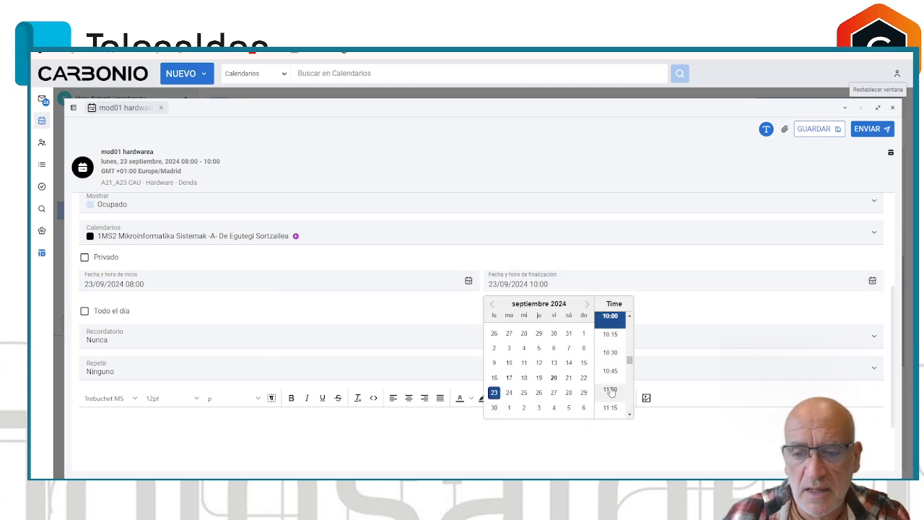
{"action": "left_click", "coordinate": [610, 389]}
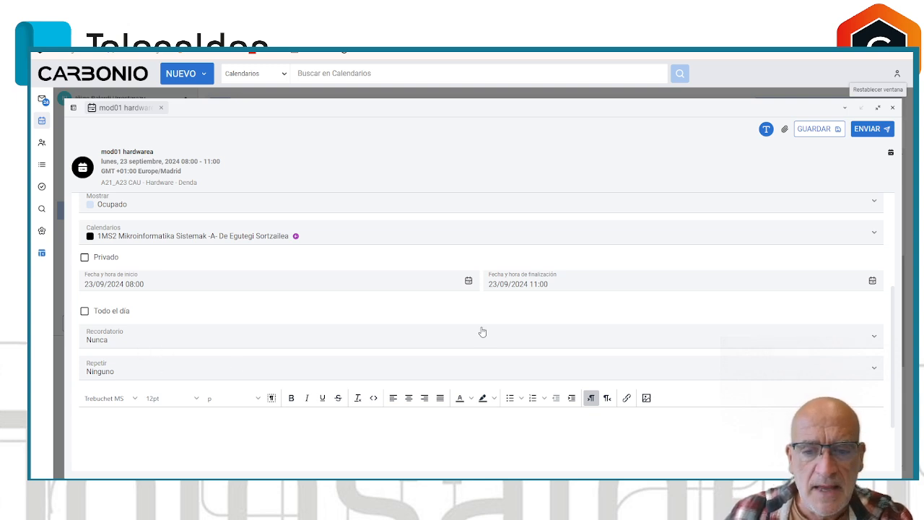
Give the appointment a custom weekly repetition (Semanalmente) on every Monday (Lunes)
{"action": "scroll", "coordinate": [480, 330], "scroll_direction": "down", "scroll_amount": 2}
{"action": "left_click", "coordinate": [453, 291]}
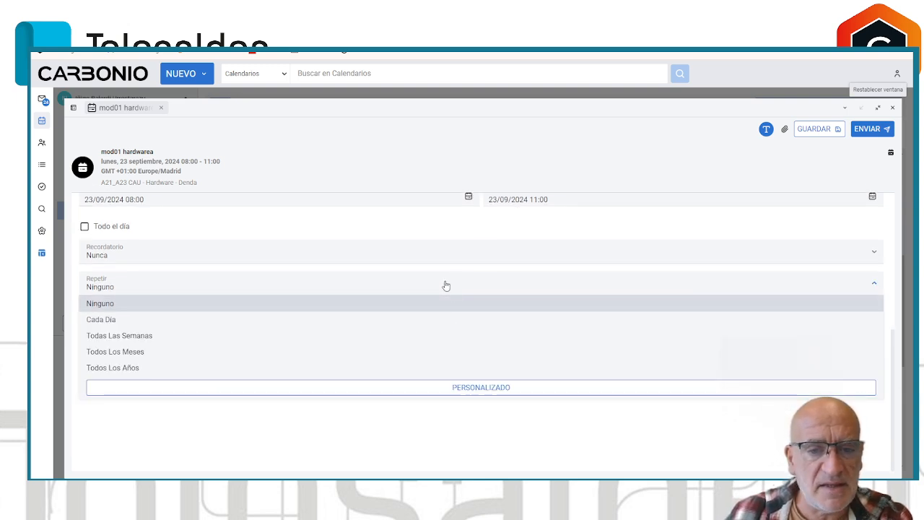
{"action": "left_click", "coordinate": [483, 388]}
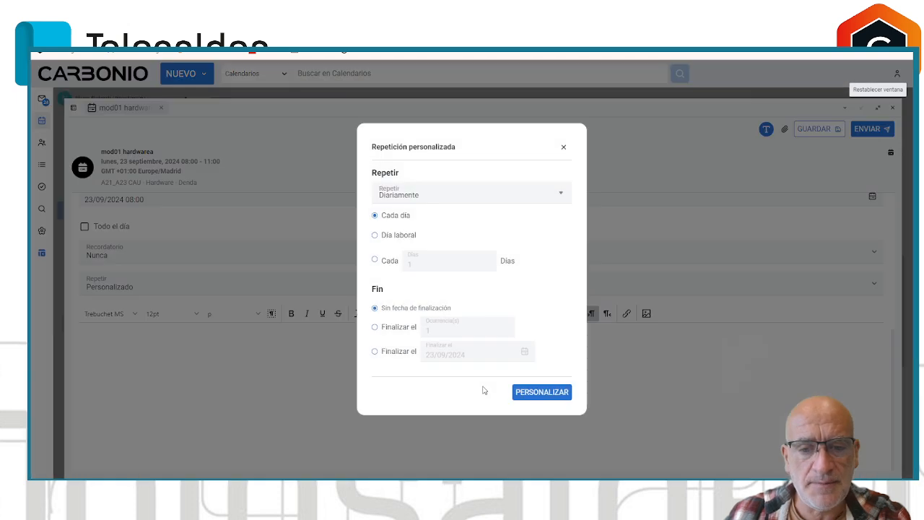
{"action": "left_click", "coordinate": [390, 198]}
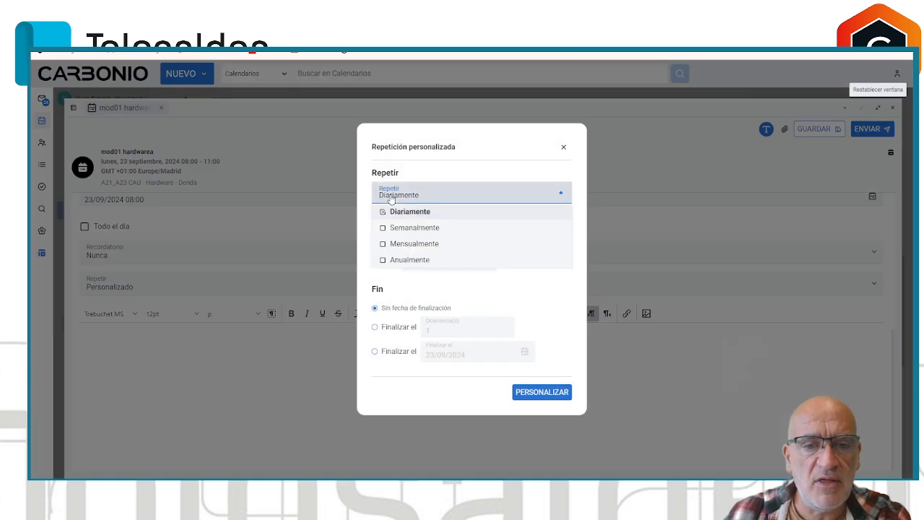
{"action": "left_click", "coordinate": [382, 228]}
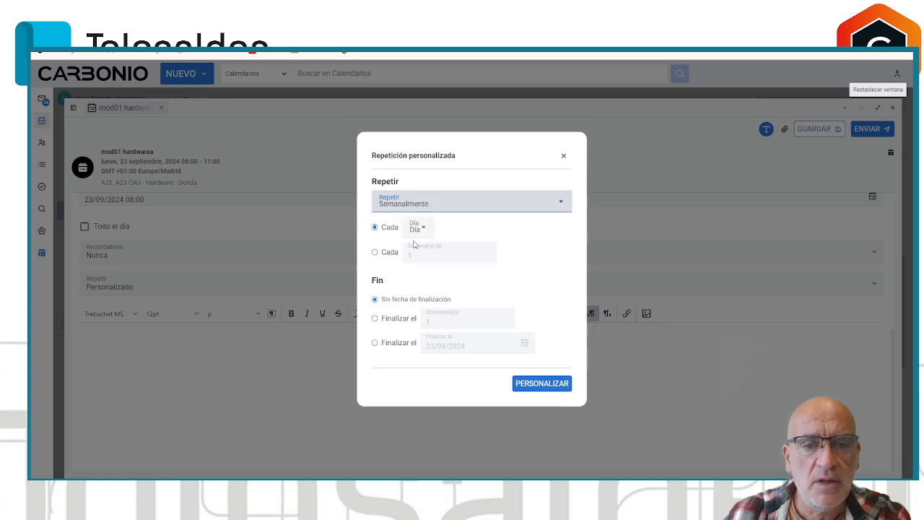
{"action": "left_click", "coordinate": [419, 229]}
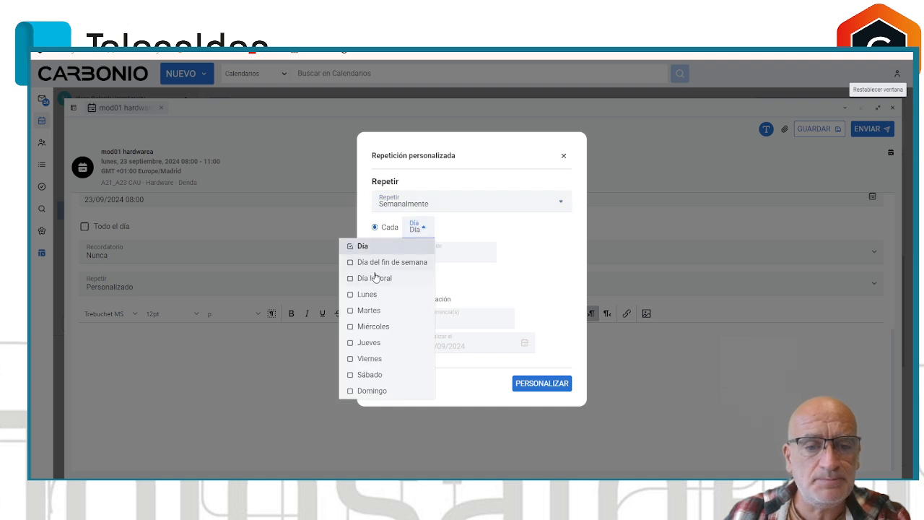
{"action": "left_click", "coordinate": [355, 295]}
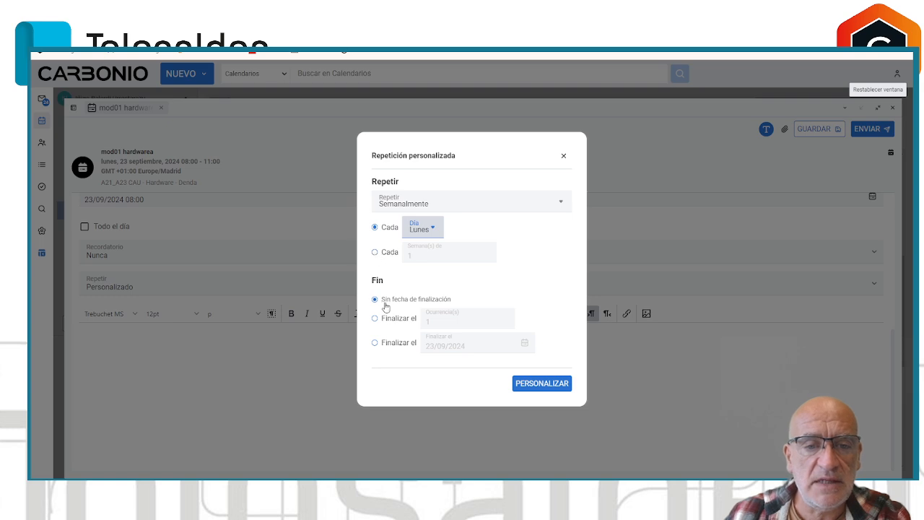
Make the repetition finish on a specific date and advance the end-date calendar to June 2025
{"action": "left_click", "coordinate": [376, 344]}
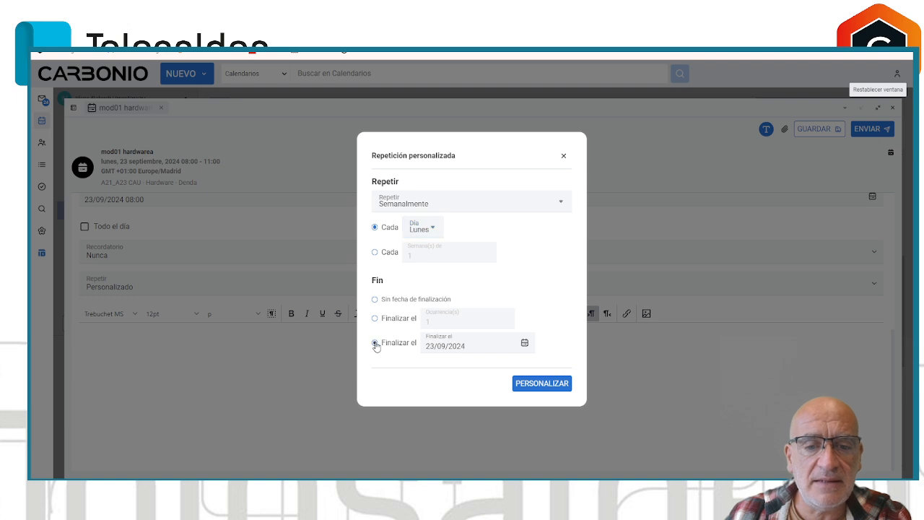
{"action": "left_click", "coordinate": [525, 344]}
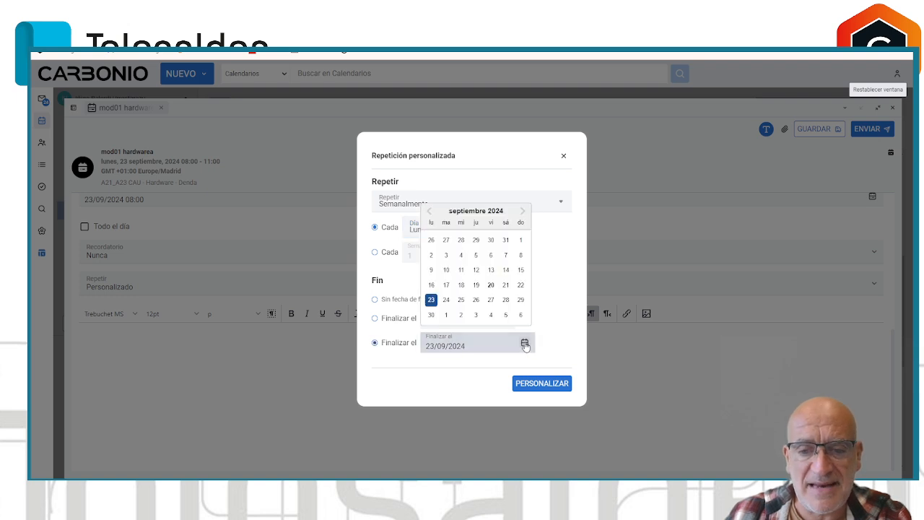
{"action": "left_click", "coordinate": [523, 213]}
{"action": "left_click", "coordinate": [523, 214]}
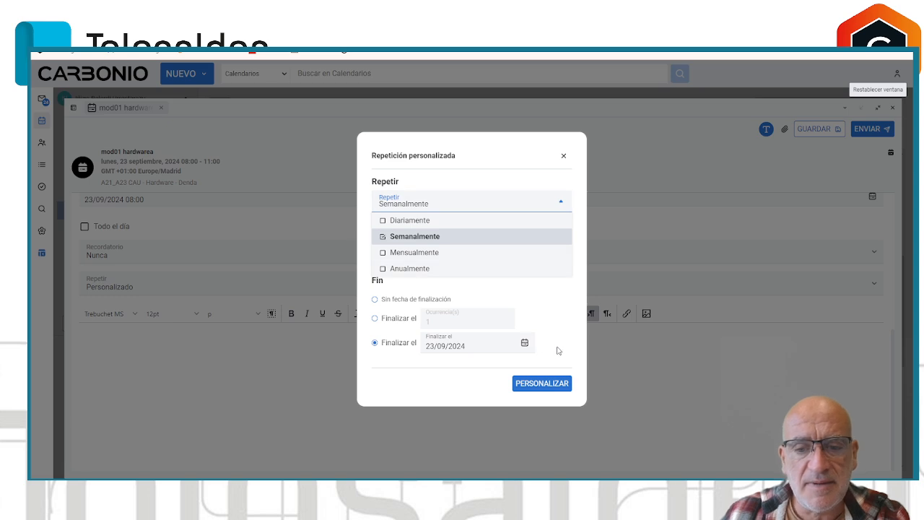
{"action": "left_click", "coordinate": [525, 343]}
{"action": "left_click", "coordinate": [525, 344]}
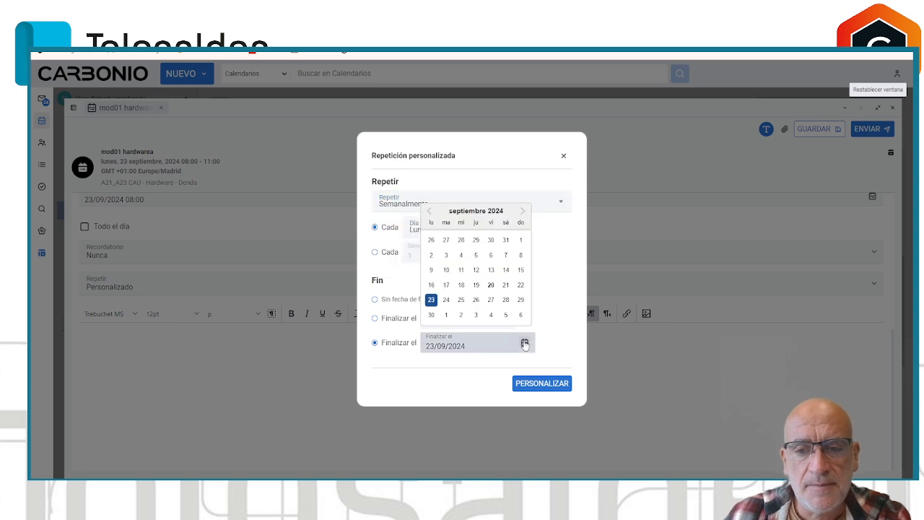
{"action": "left_click", "coordinate": [524, 210]}
{"action": "left_click", "coordinate": [523, 226]}
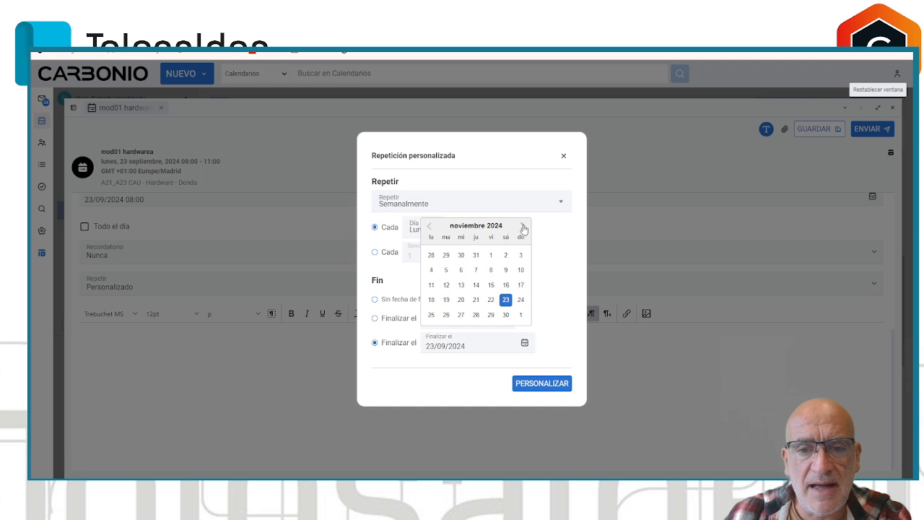
{"action": "left_click", "coordinate": [523, 227]}
{"action": "left_click", "coordinate": [523, 210]}
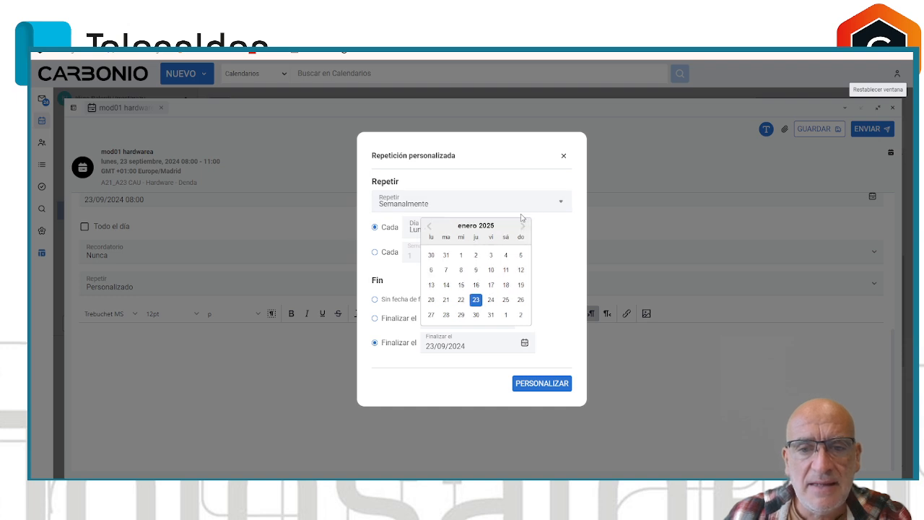
{"action": "left_click", "coordinate": [523, 228]}
{"action": "left_click", "coordinate": [523, 228]}
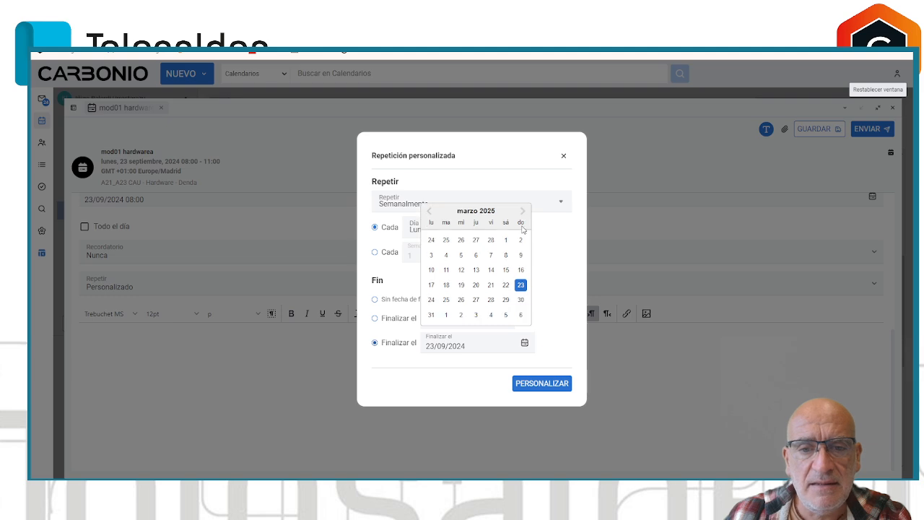
{"action": "left_click", "coordinate": [523, 210]}
{"action": "left_click", "coordinate": [523, 228]}
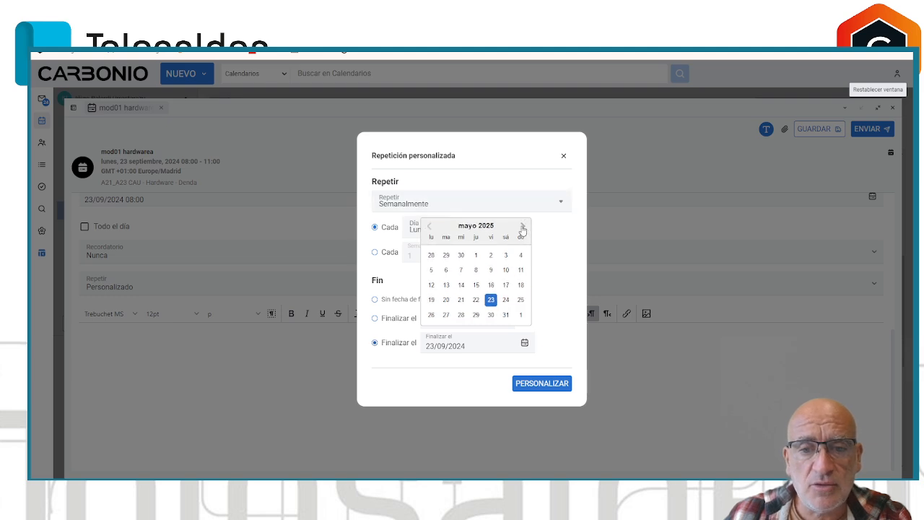
{"action": "left_click", "coordinate": [523, 228]}
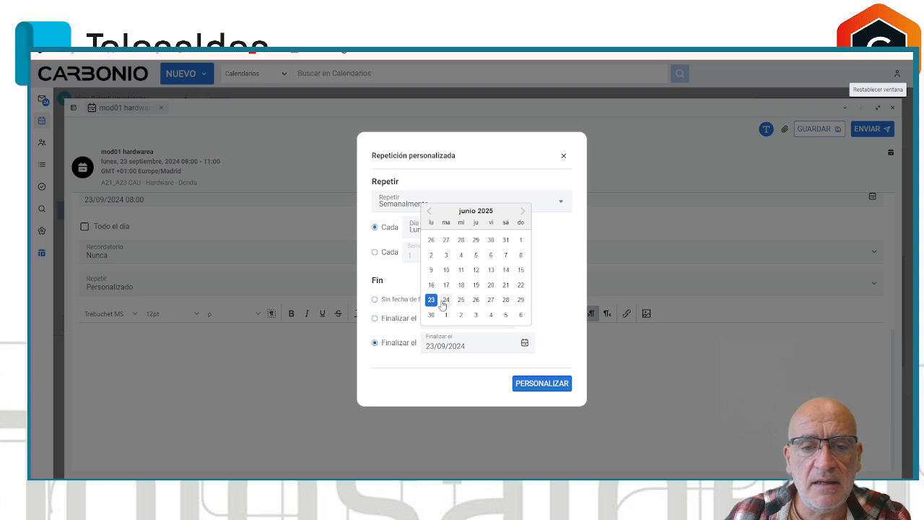
Apply the custom repetition and send the appointment invitation
{"action": "left_click", "coordinate": [534, 384]}
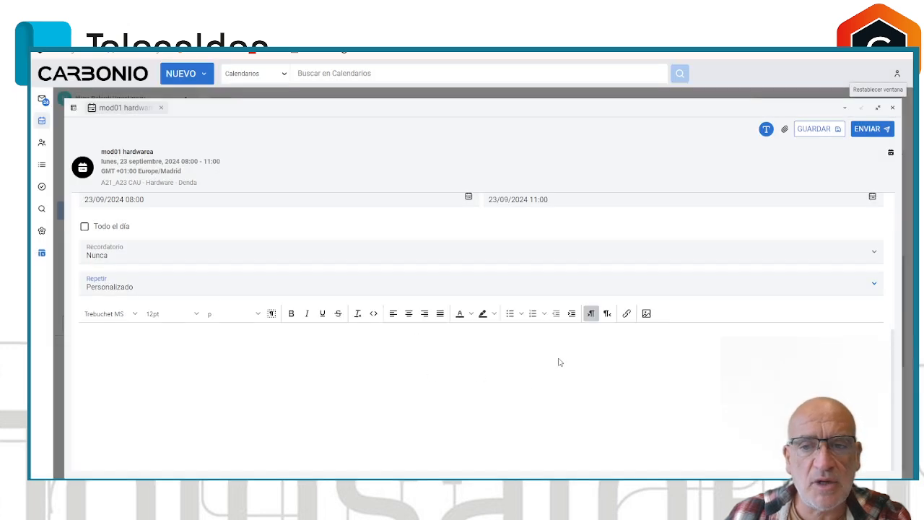
{"action": "scroll", "coordinate": [553, 364], "scroll_direction": "up", "scroll_amount": 3}
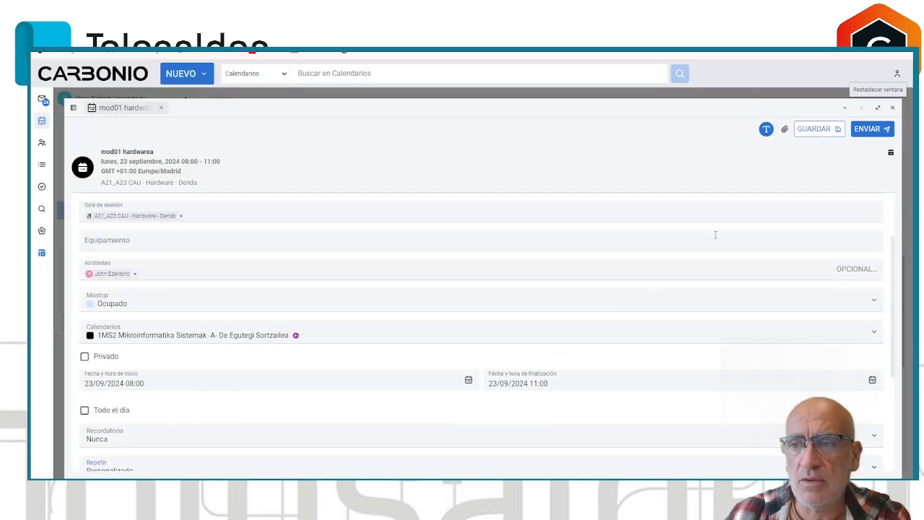
{"action": "left_click", "coordinate": [869, 130]}
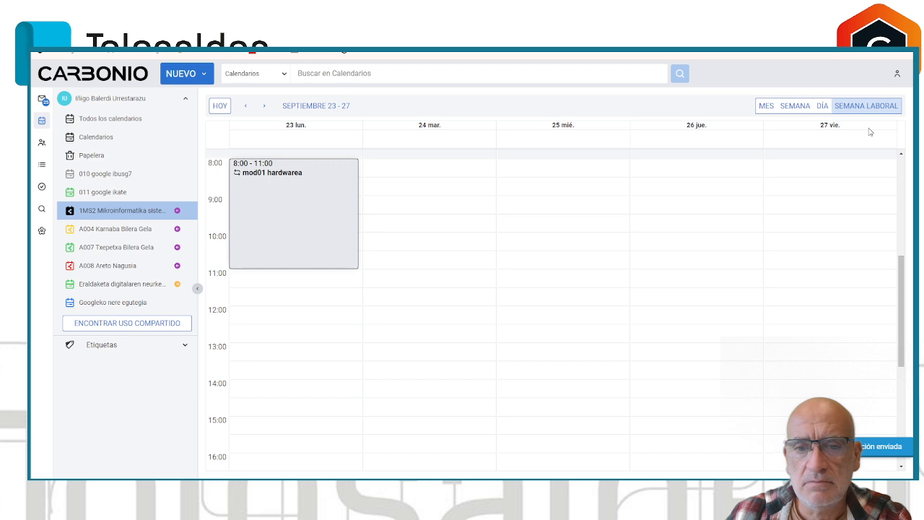
Open the details of the Monday mod01 hardwarea event to check its organizer and attendee responses, and close them
{"action": "right_click", "coordinate": [305, 208]}
{"action": "left_click", "coordinate": [398, 210]}
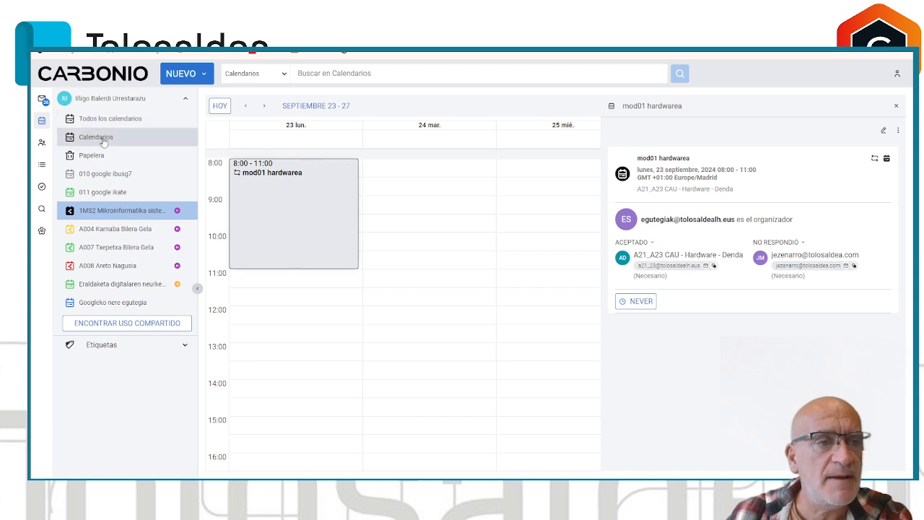
{"action": "left_click", "coordinate": [895, 105]}
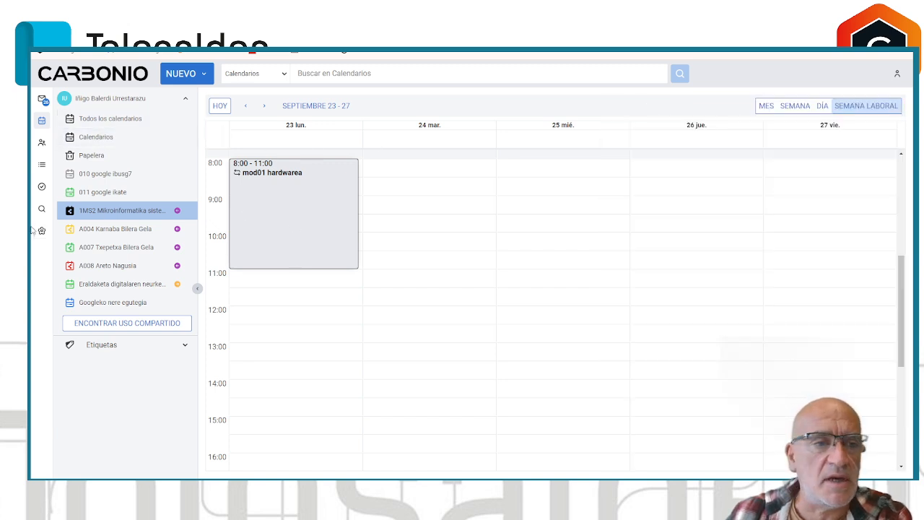
Change the colour of the 1MS2 Mikroinformatika sistemak -A- calendar to Orange and save its properties
{"action": "right_click", "coordinate": [116, 211]}
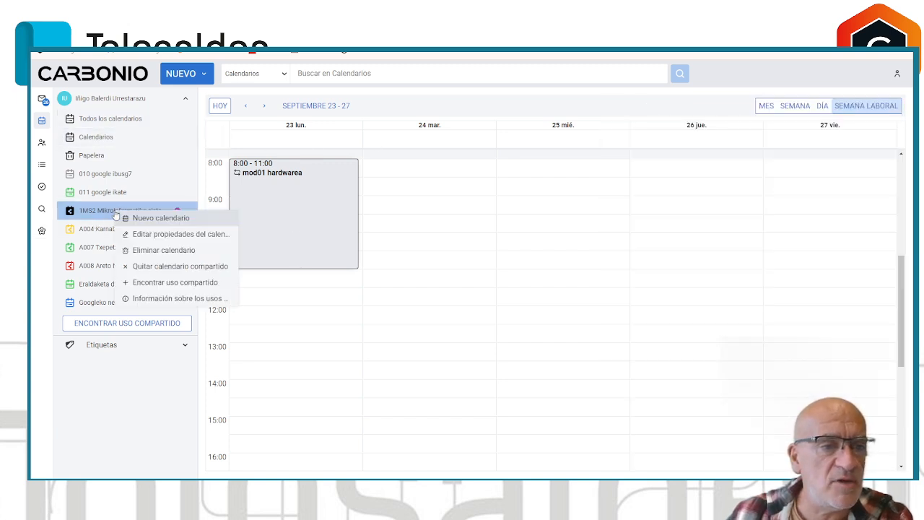
{"action": "left_click", "coordinate": [159, 235]}
{"action": "left_click", "coordinate": [583, 284]}
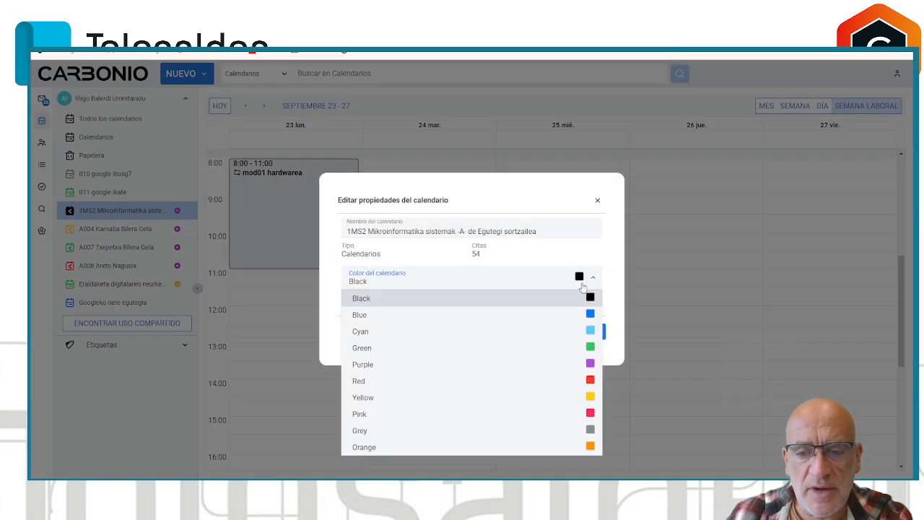
{"action": "left_click", "coordinate": [591, 446]}
{"action": "left_click", "coordinate": [581, 332]}
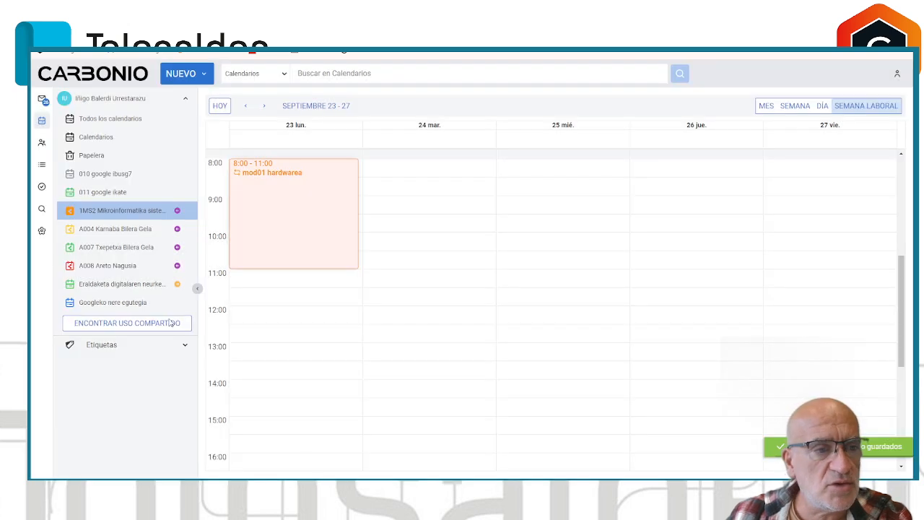
Show the events of the main Calendarios calendar alongside the class calendar and hide them again
{"action": "left_click", "coordinate": [99, 141]}
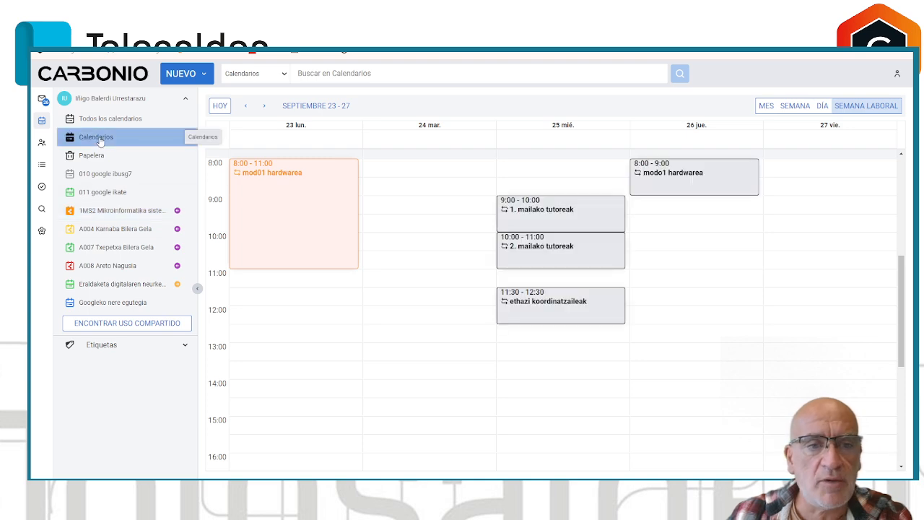
{"action": "left_click", "coordinate": [99, 141]}
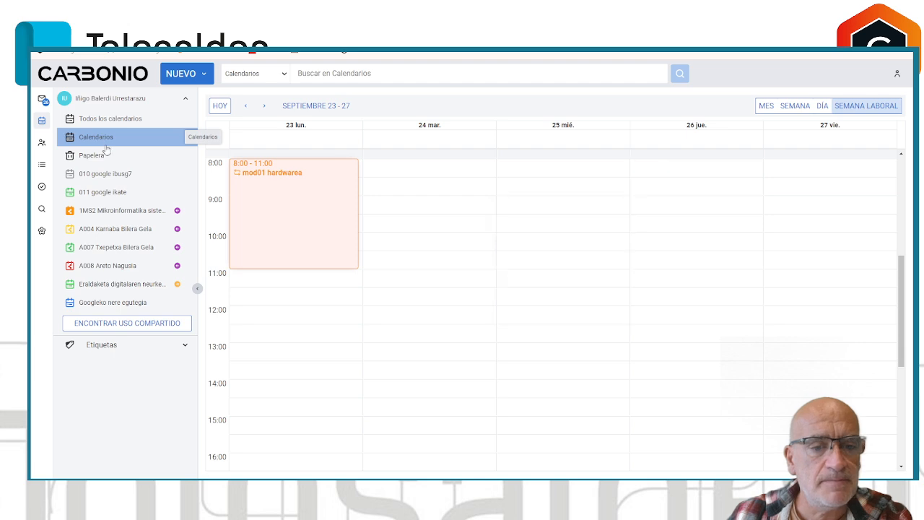